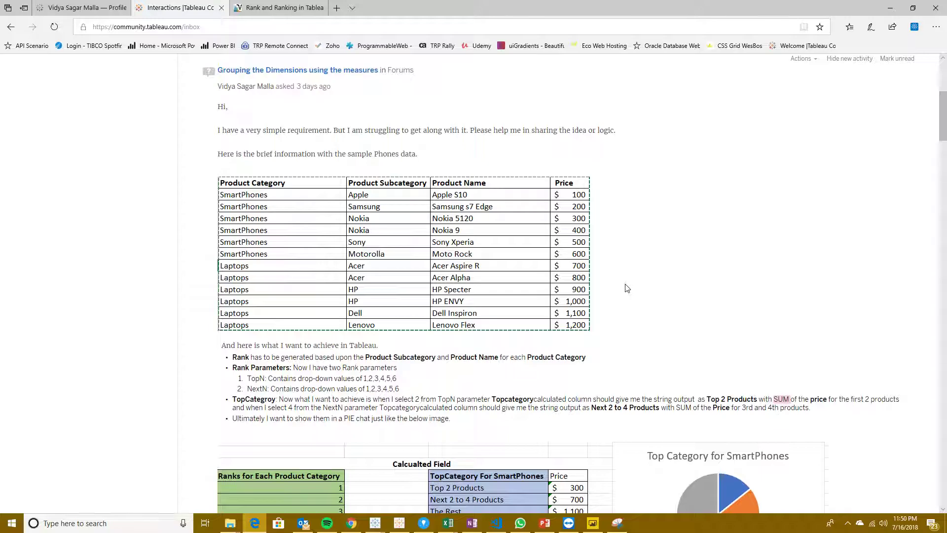
Step: Examine the forum question's sample product table, ranking requirements and expected Top Category results, including the first reply
scroll(626, 288, down, 2)
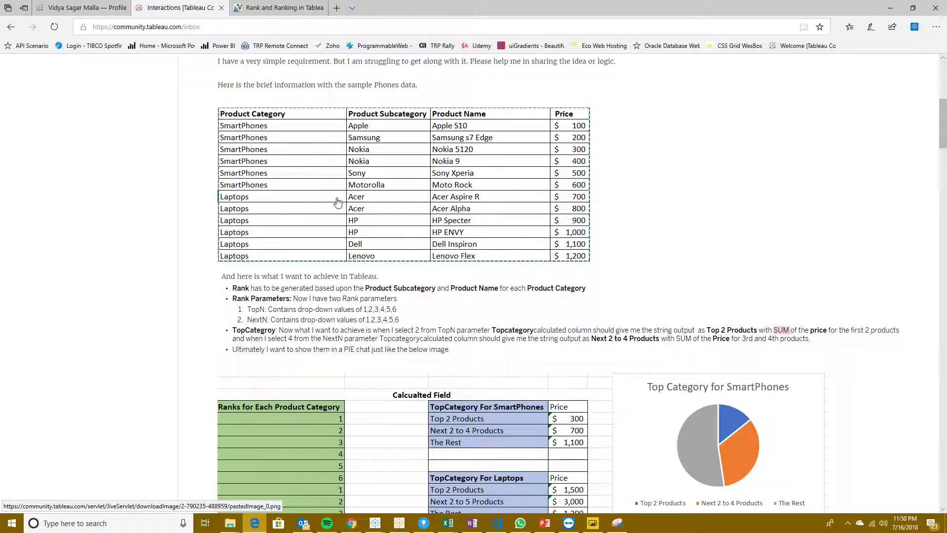
scroll(335, 202, up, 2)
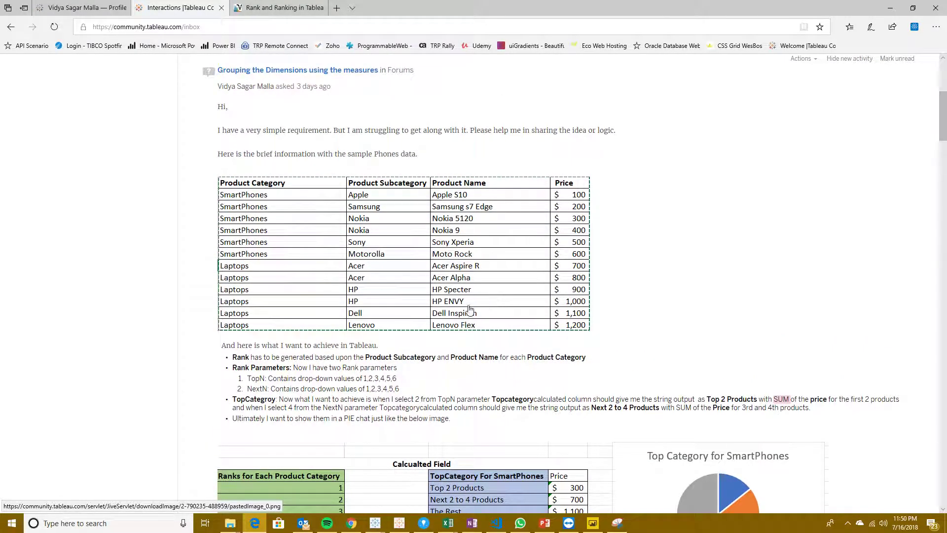
scroll(384, 319, down, 3)
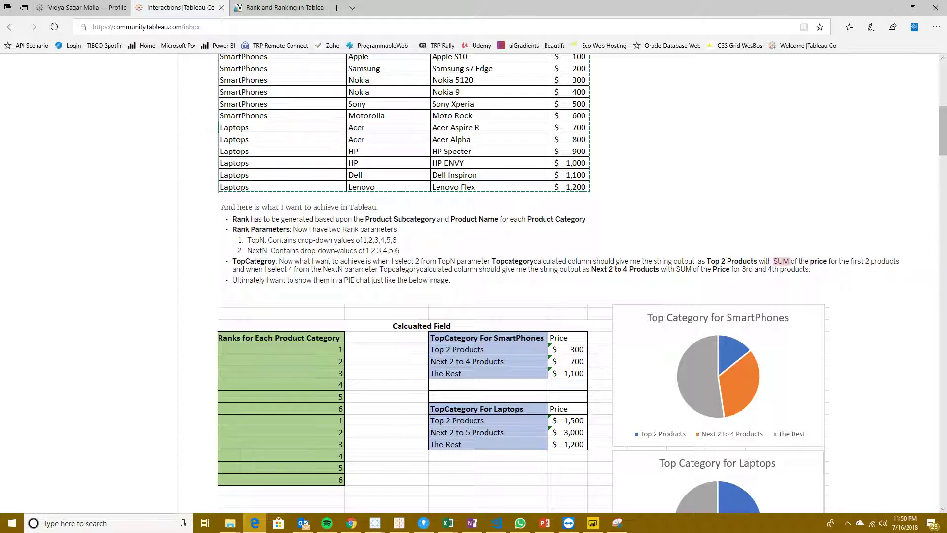
scroll(338, 257, up, 4)
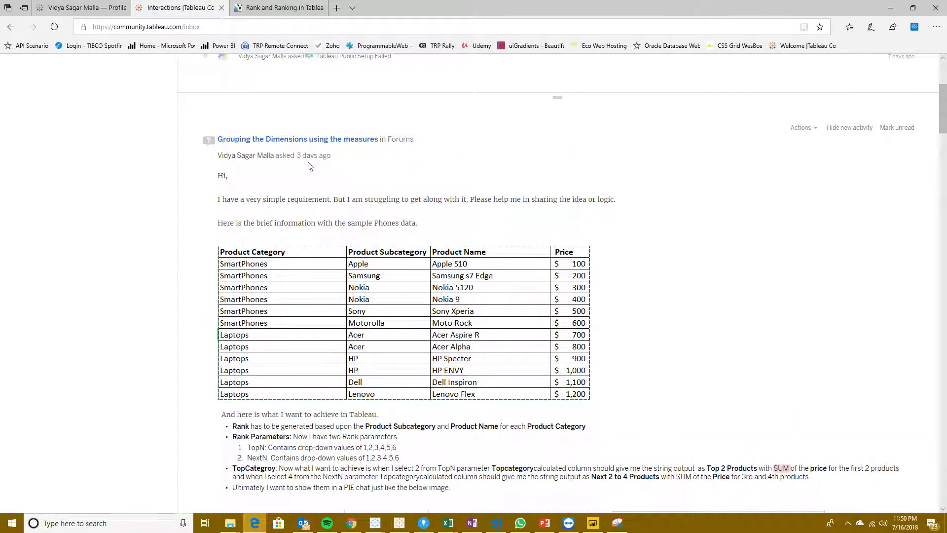
scroll(298, 281, down, 1)
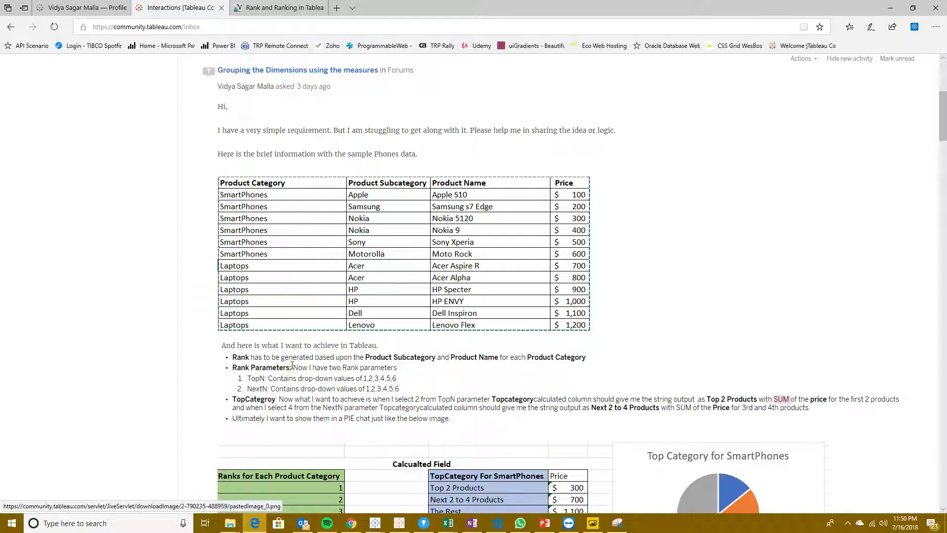
scroll(263, 326, down, 1)
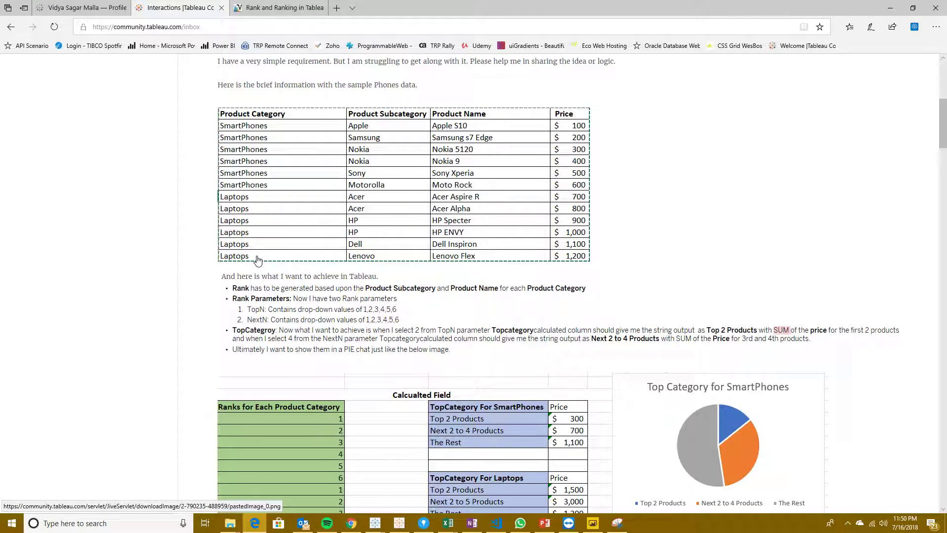
scroll(281, 271, up, 1)
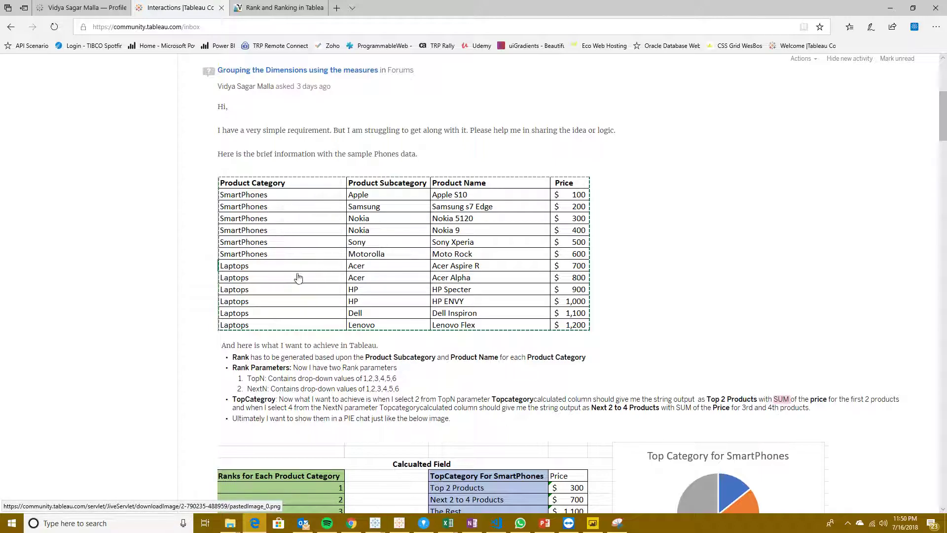
scroll(572, 289, down, 3)
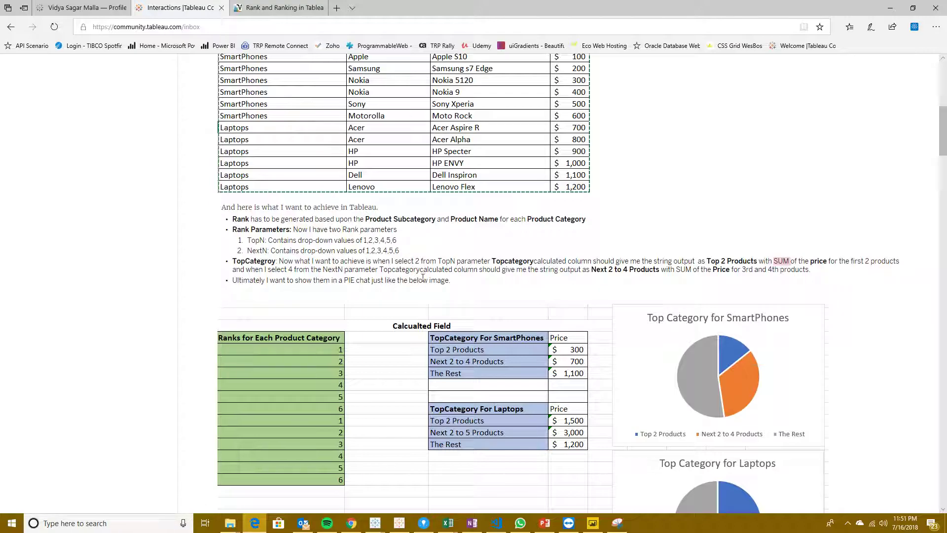
scroll(354, 244, up, 2)
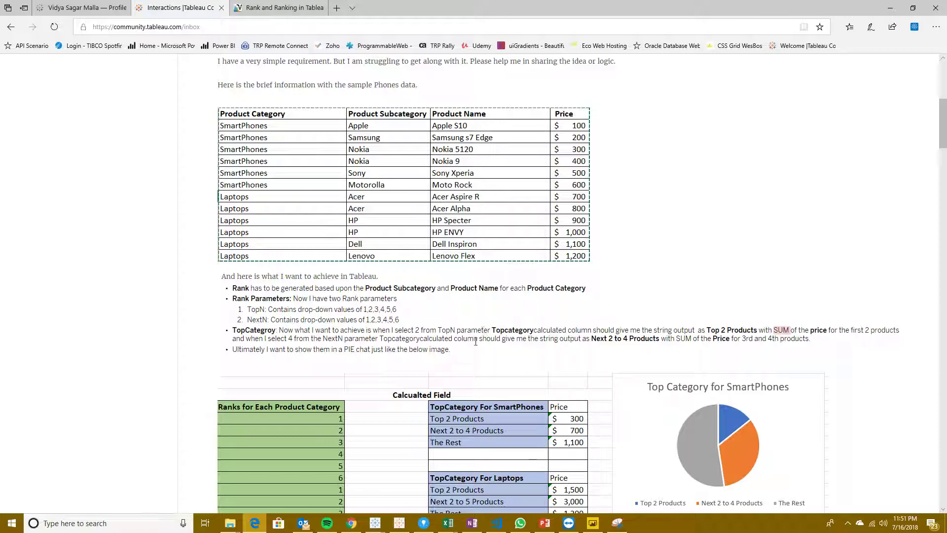
scroll(707, 309, down, 20)
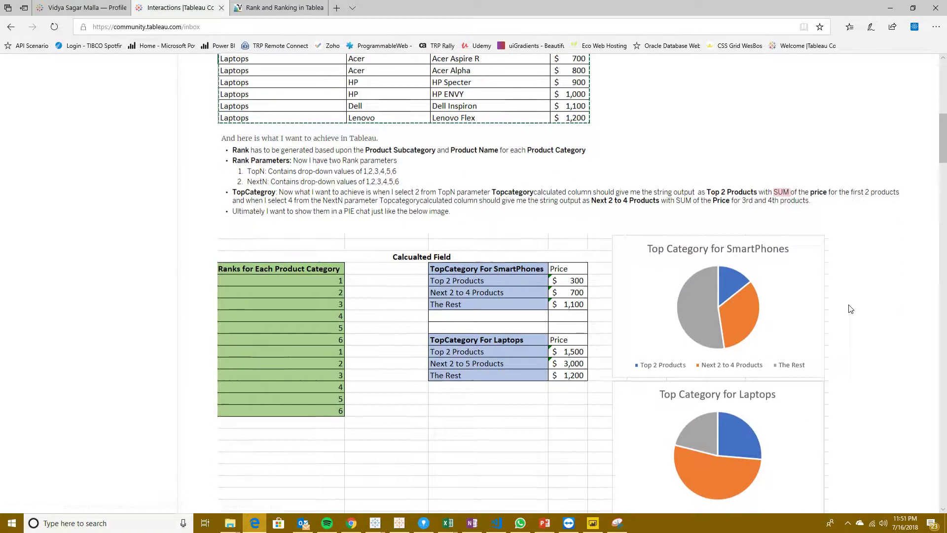
scroll(315, 310, up, 5)
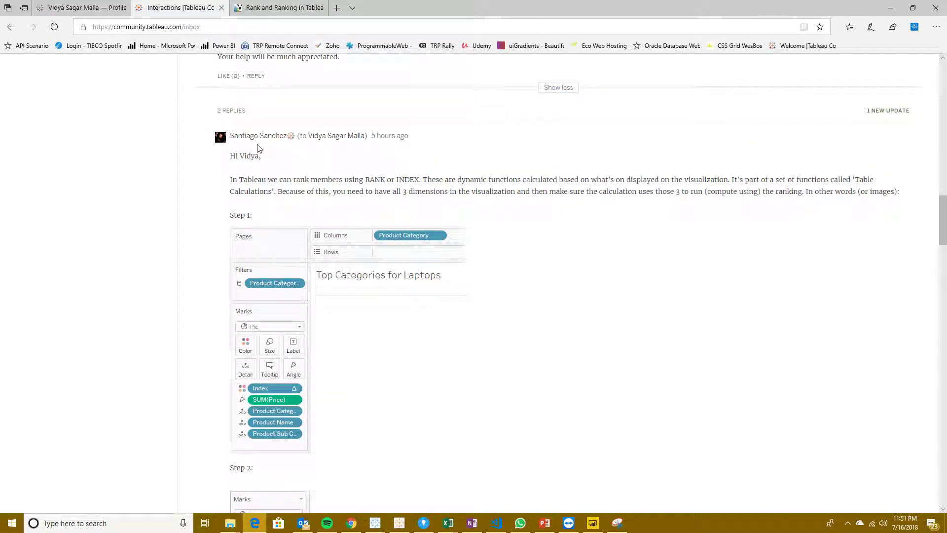
scroll(406, 279, up, 11)
scroll(390, 323, up, 9)
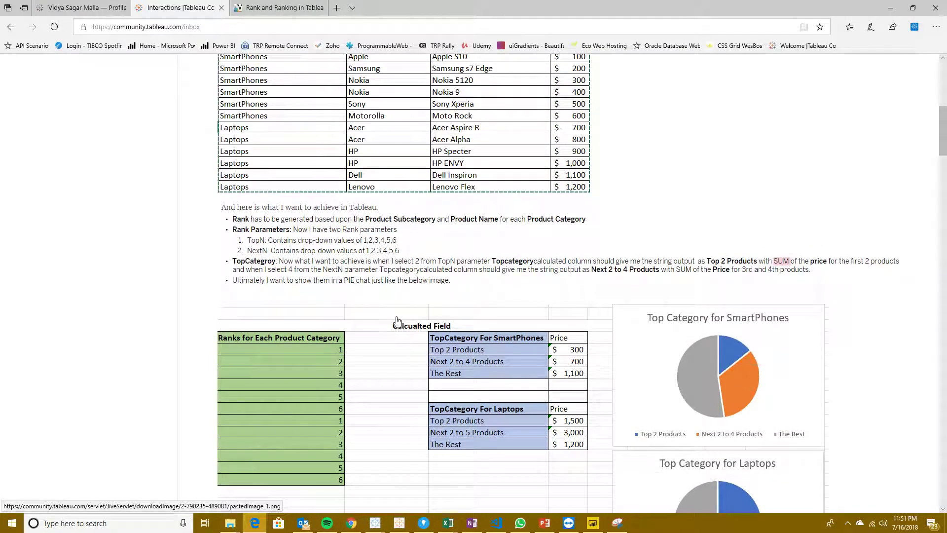
scroll(398, 326, up, 3)
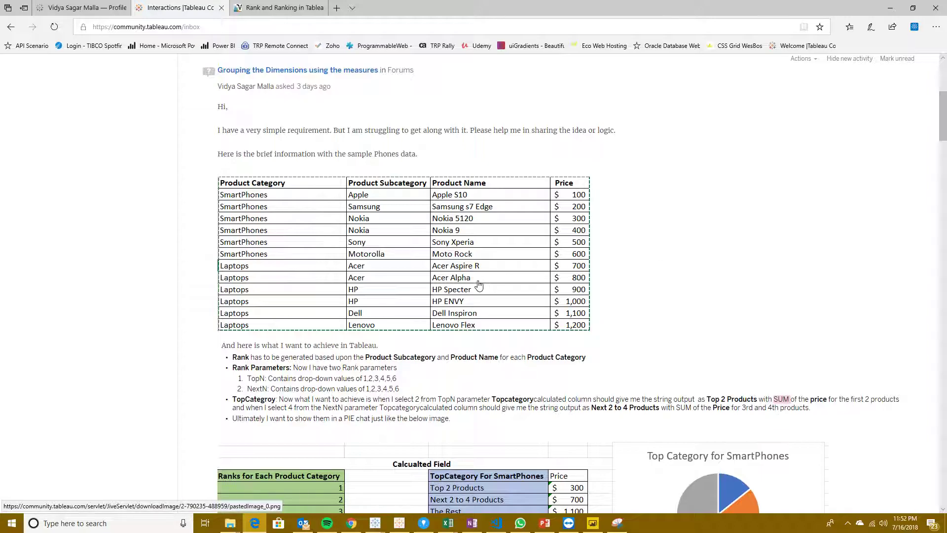
Step: Read through the TopN and NextN parameter values and the TopCategory requirement, highlighting the text of each
scroll(339, 347, down, 1)
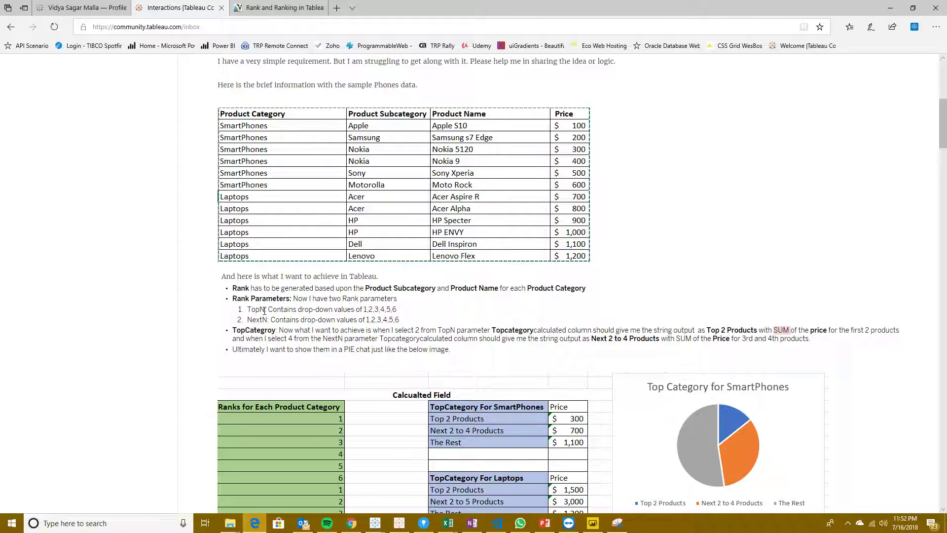
drag(269, 307, 397, 314)
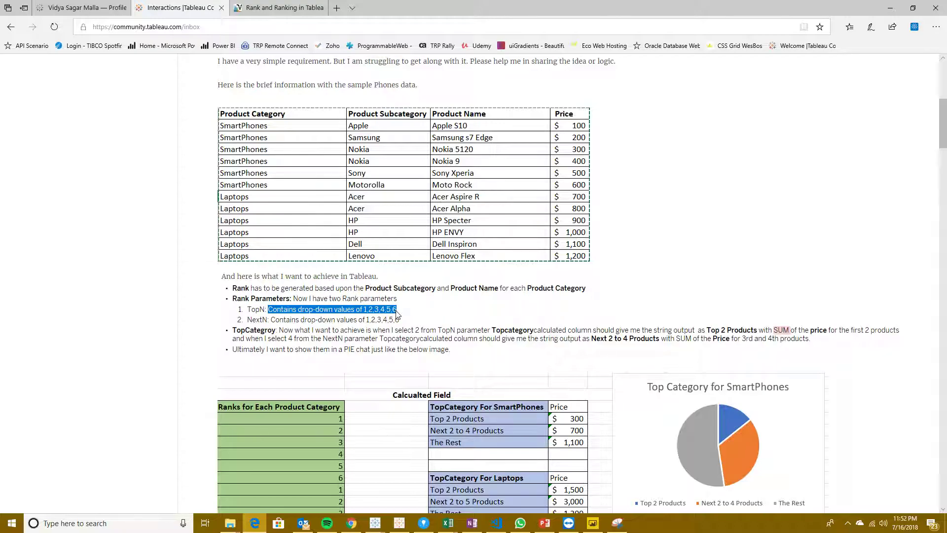
drag(270, 320, 400, 321)
click(408, 324)
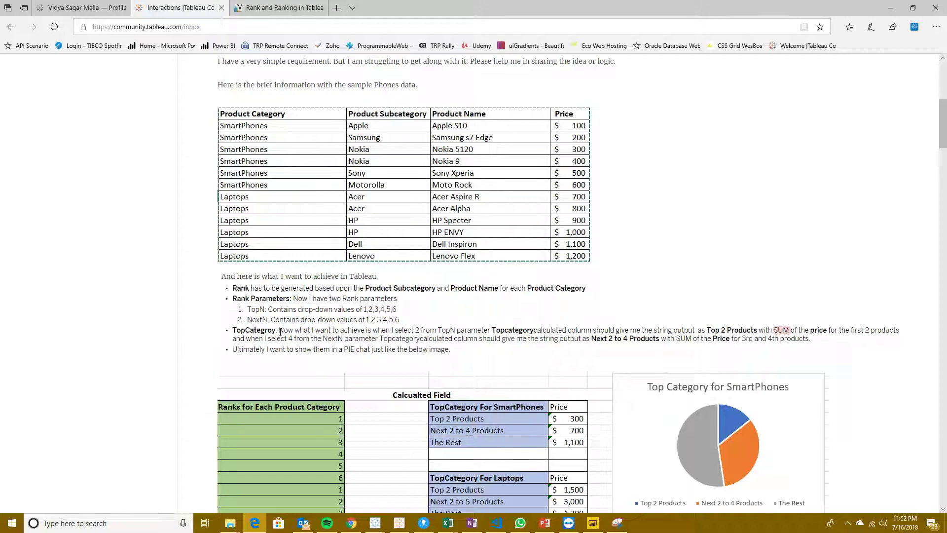
drag(280, 331, 435, 331)
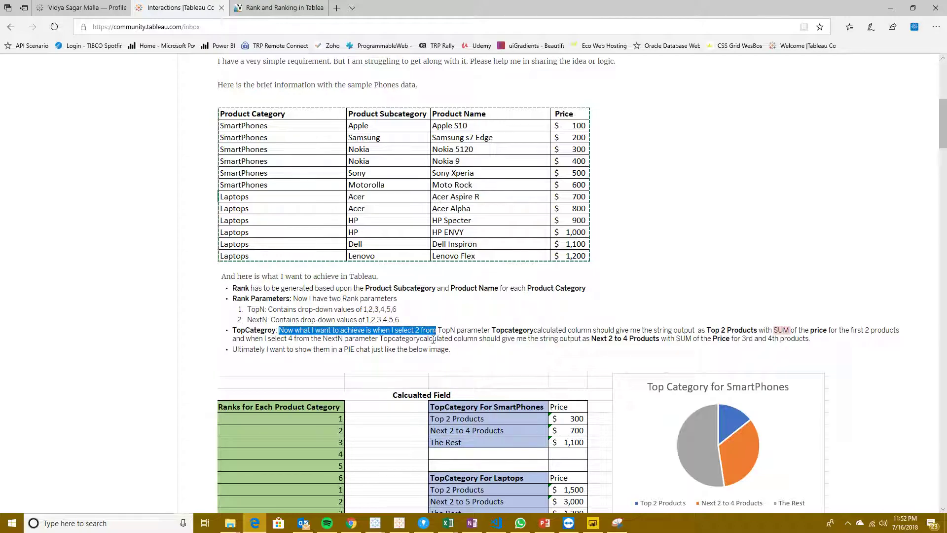
click(433, 339)
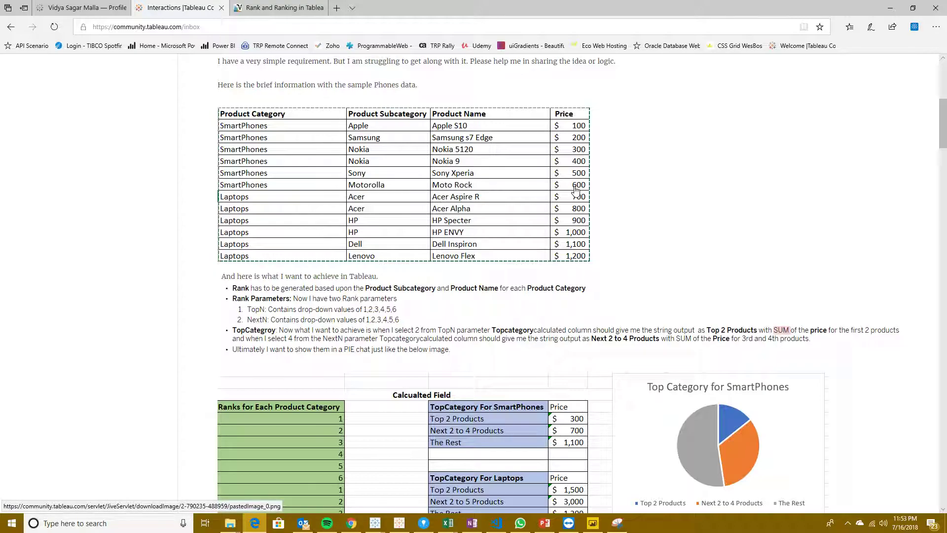
Step: Compare the sample product prices with the expected TopCategory sums and the SmartPhones and Laptops pie charts
scroll(576, 190, down, 2)
scroll(575, 191, up, 2)
scroll(486, 251, down, 3)
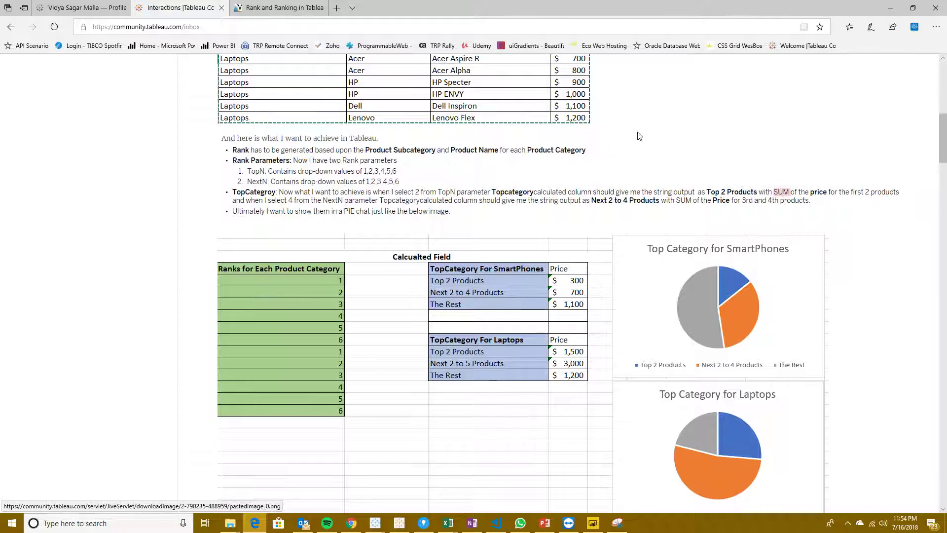
scroll(661, 144, up, 3)
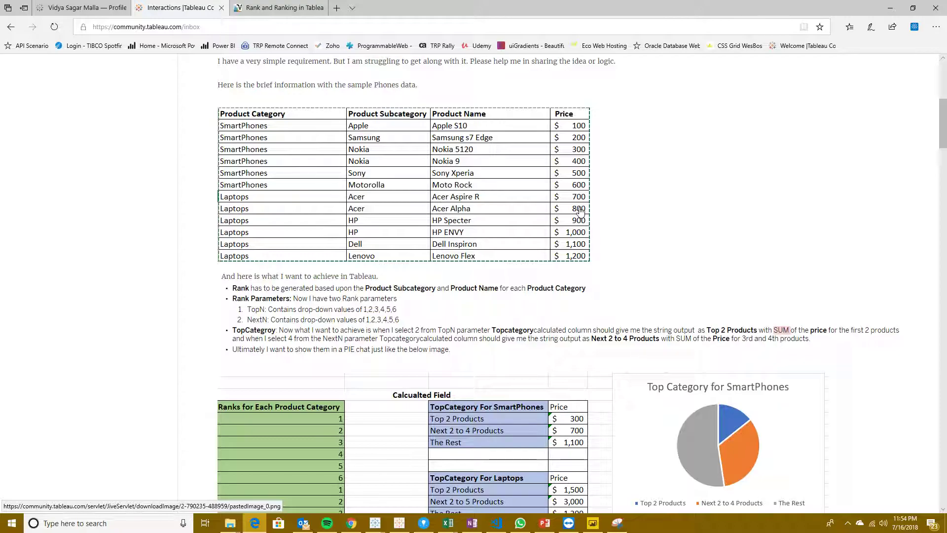
scroll(597, 220, down, 1)
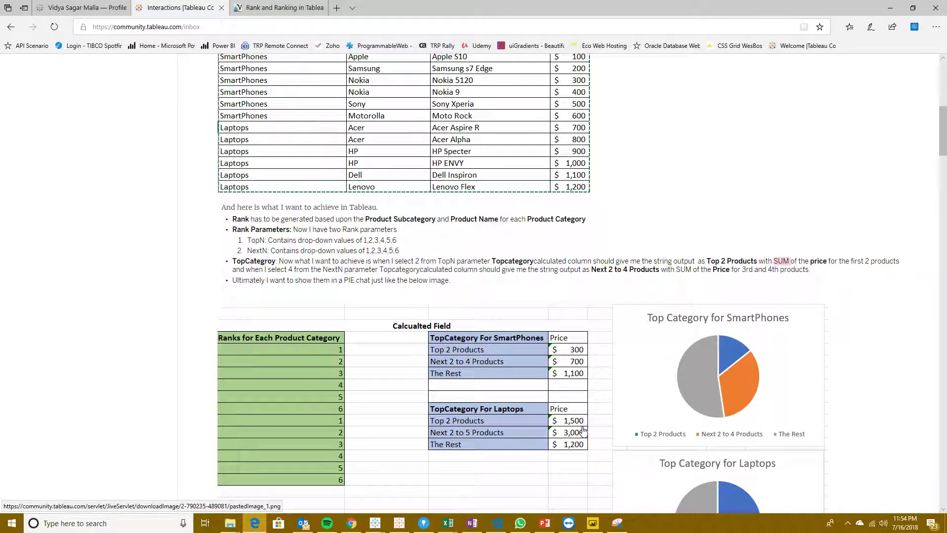
scroll(543, 352, down, 1)
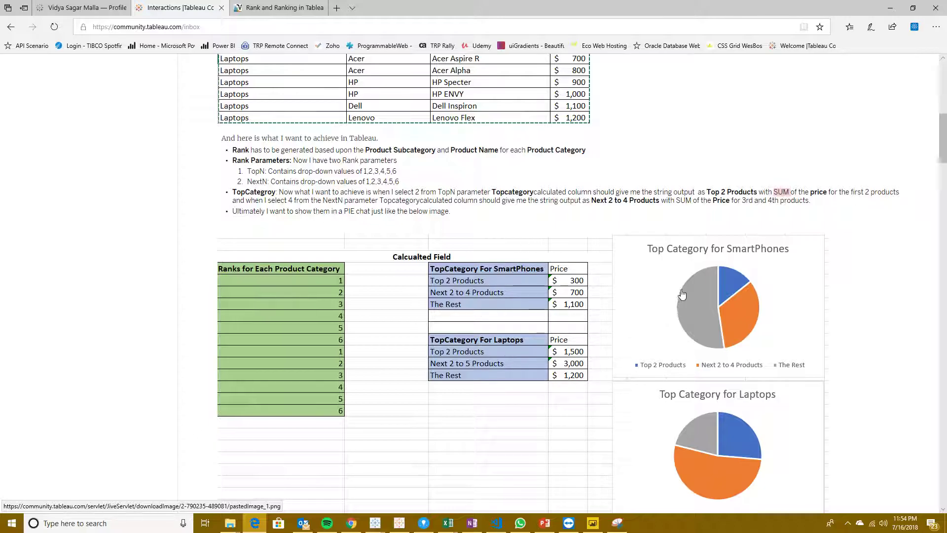
scroll(681, 283, down, 2)
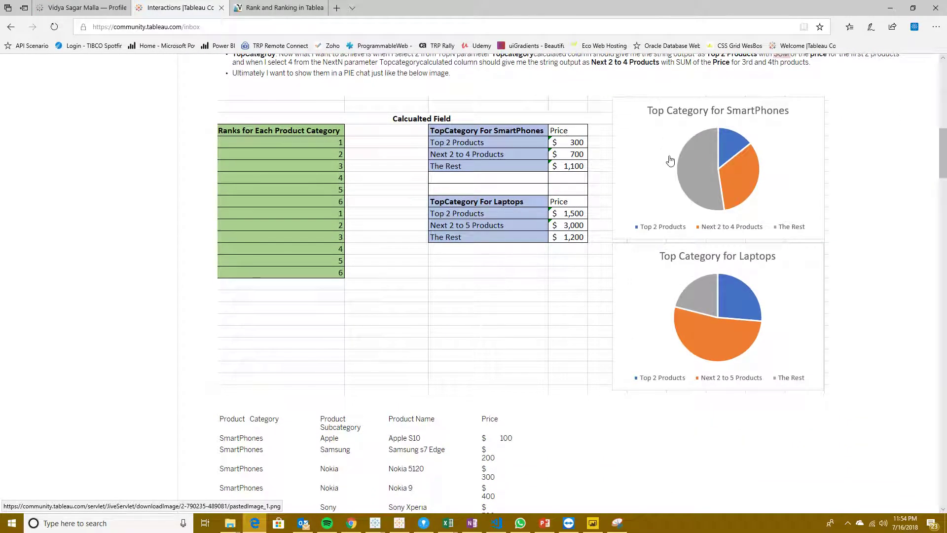
scroll(602, 265, down, 7)
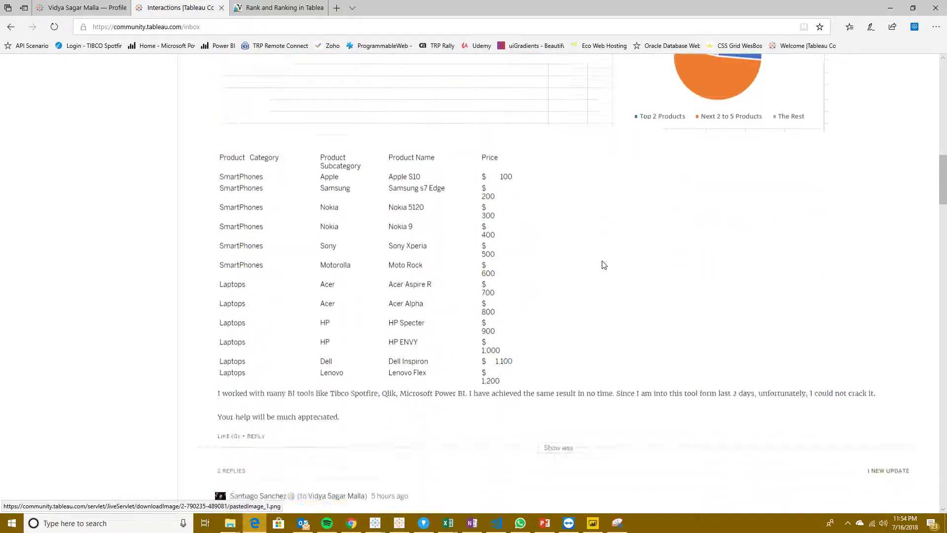
Step: Review the illustrated steps in the first reply on ranking members with RANK or INDEX table calculations
scroll(422, 336, down, 12)
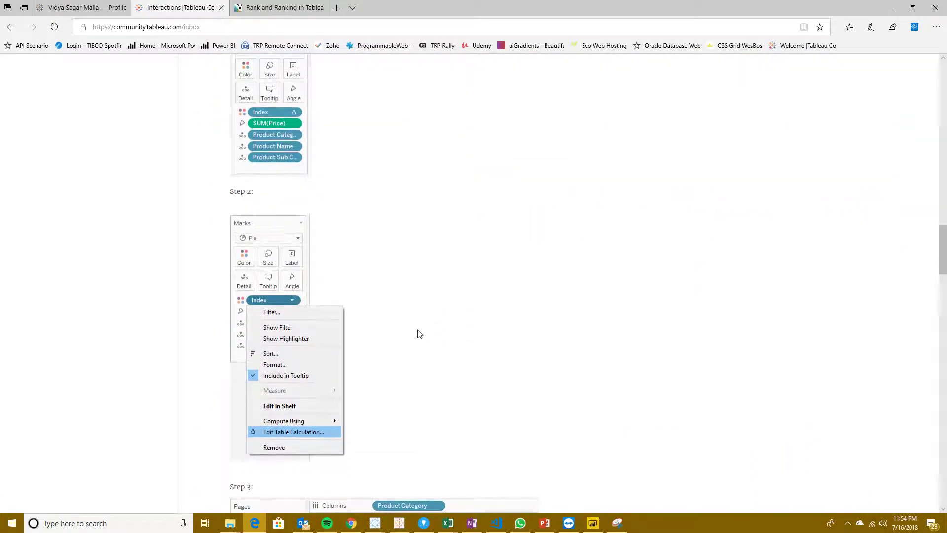
scroll(325, 341, up, 12)
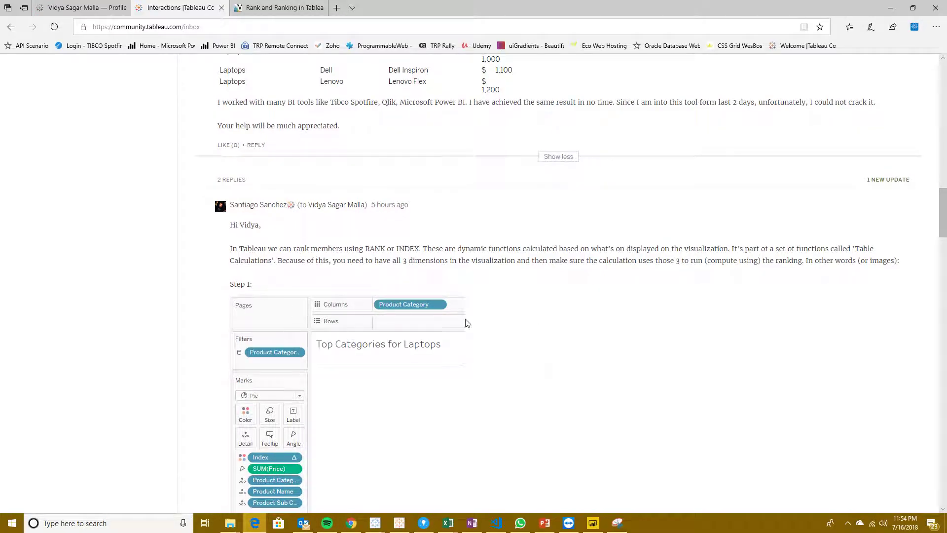
scroll(474, 326, down, 5)
scroll(420, 326, down, 1)
scroll(422, 330, up, 5)
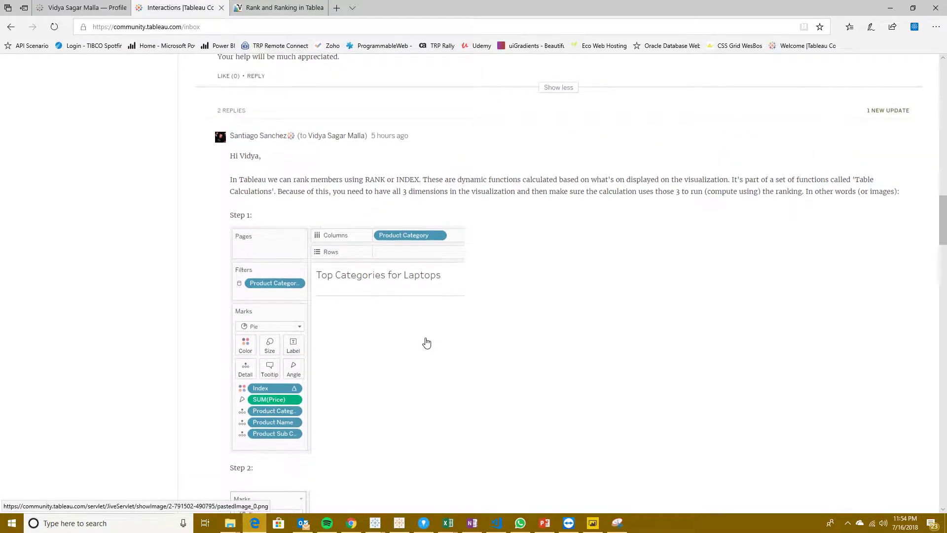
Step: Switch to the Book3 workbook in Tableau Public and widen the Filters and Marks cards to show full field names
mouse_move(375, 523)
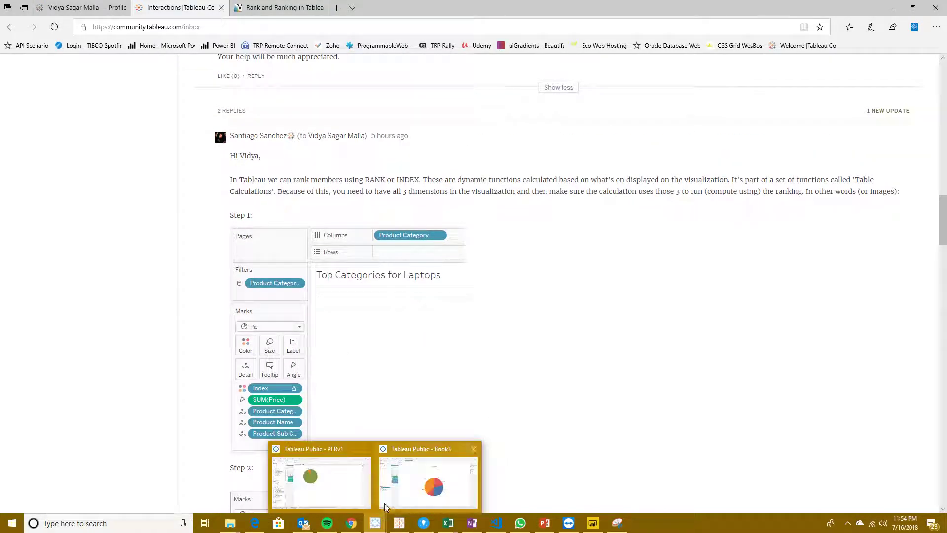
click(390, 484)
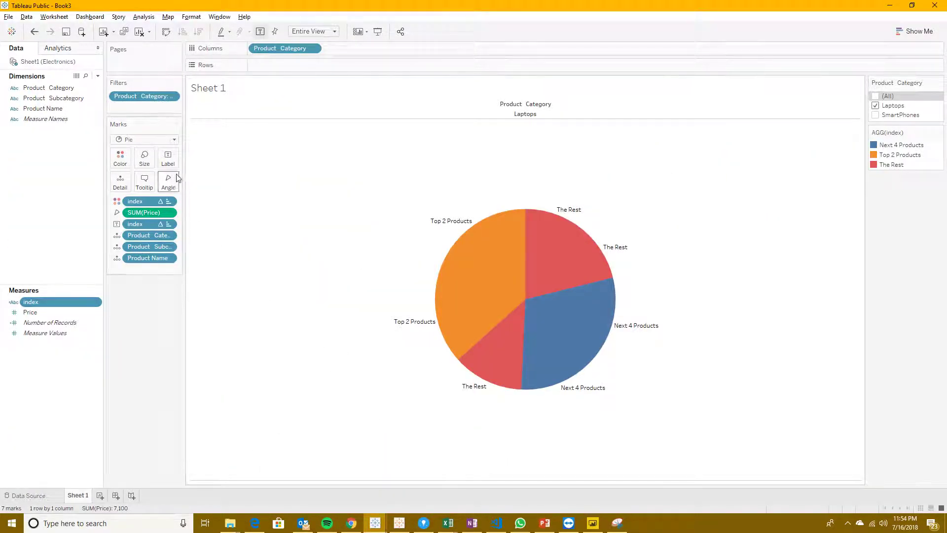
drag(184, 104, 231, 104)
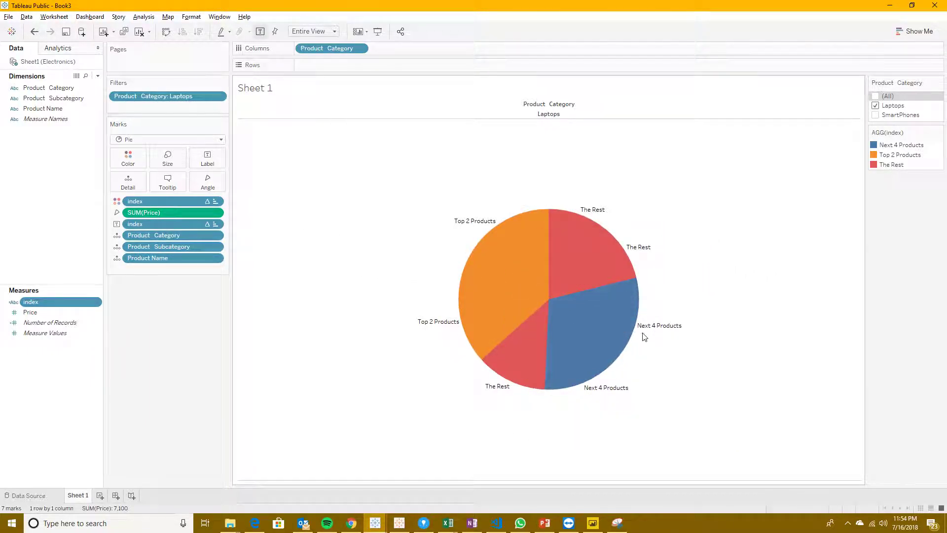
Step: Add SUM(Price) to the labels of the Laptops pie chart, keeping it on the angle as well
mouse_move(597, 251)
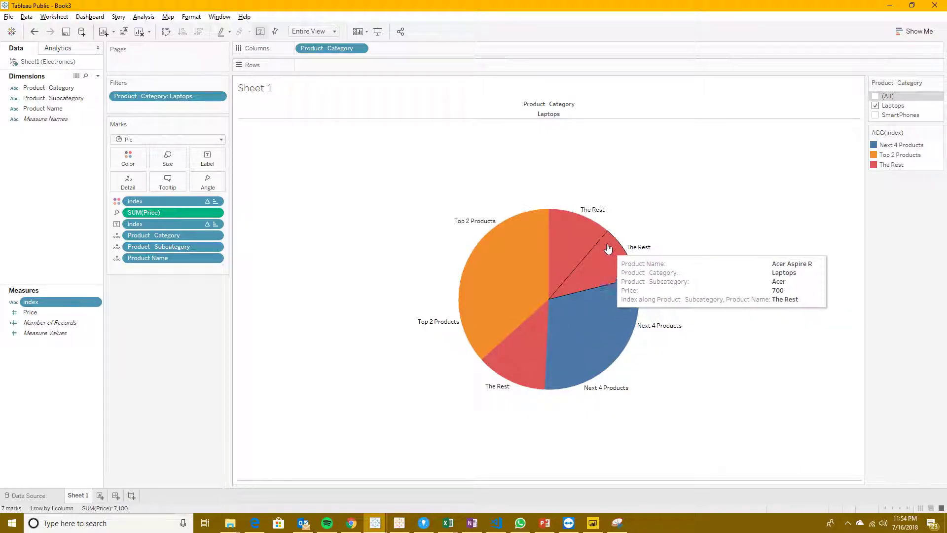
mouse_move(485, 277)
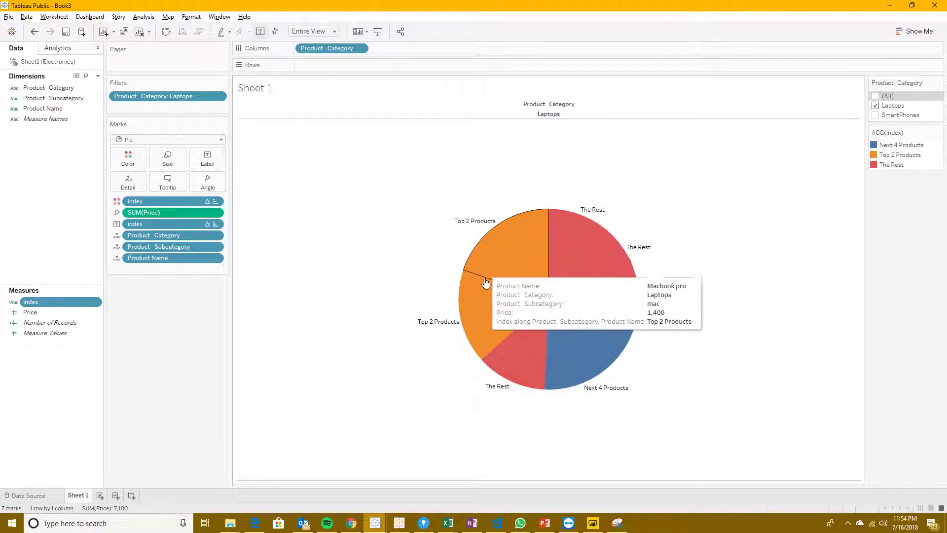
mouse_move(484, 321)
mouse_move(507, 265)
mouse_move(489, 302)
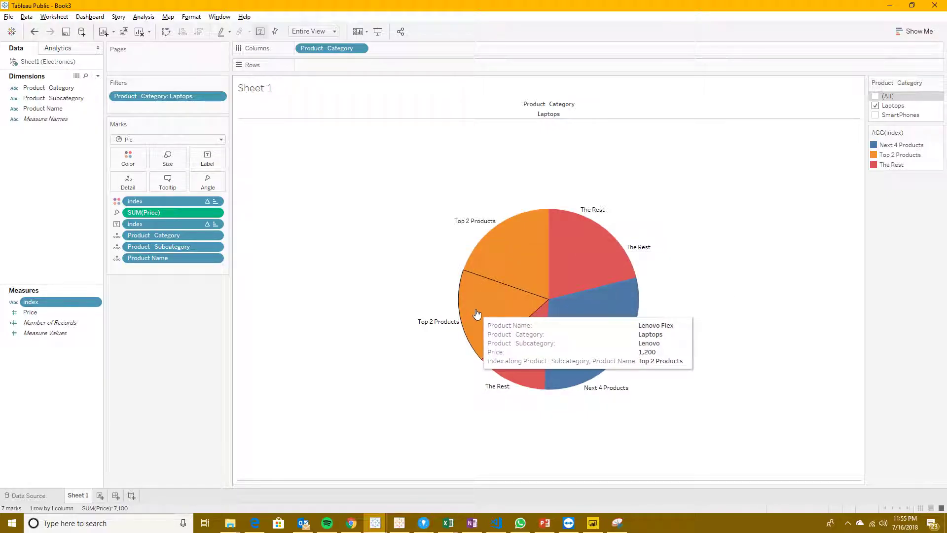
mouse_move(440, 329)
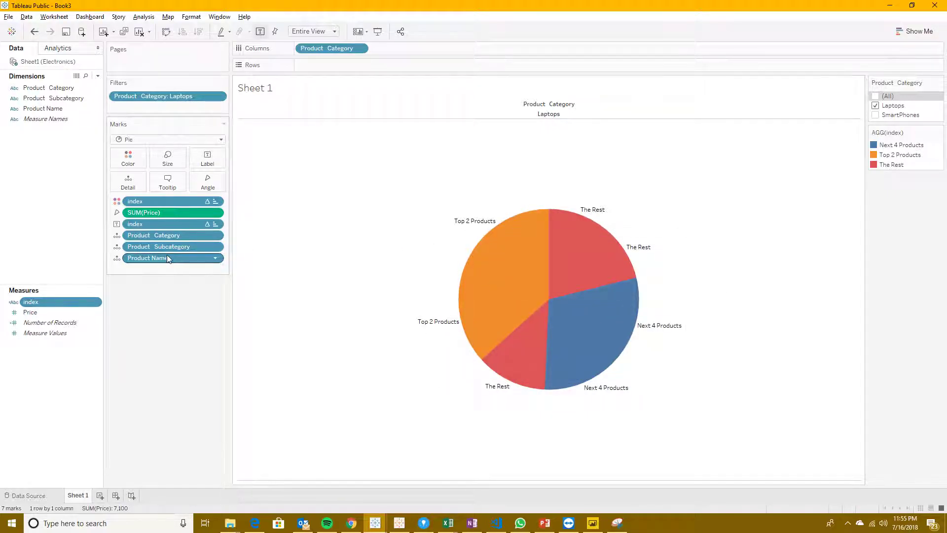
drag(164, 211, 207, 157)
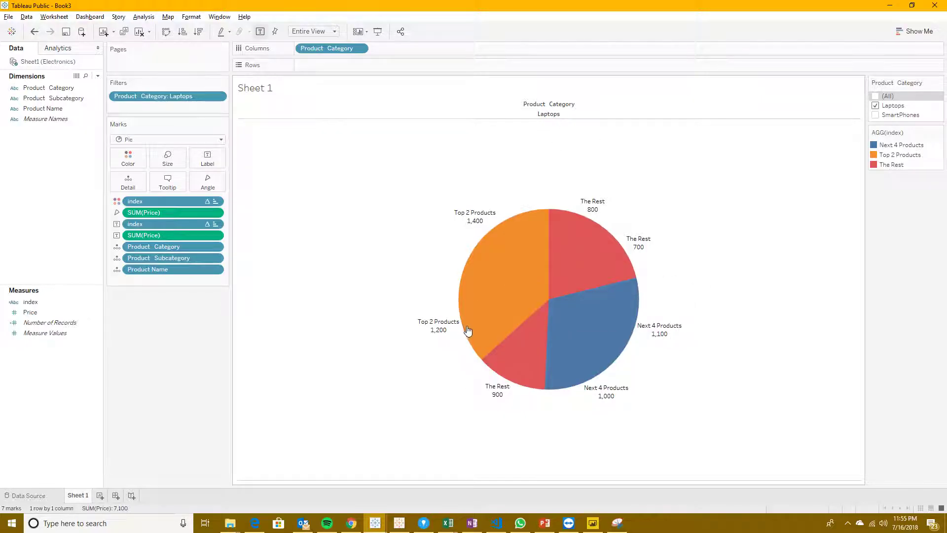
Step: Switch to the Electronics workbook in Excel and total the prices of the two most expensive laptops, Lenovo Flex and Macbook pro
key(alt+Tab)
key(alt+Tab)
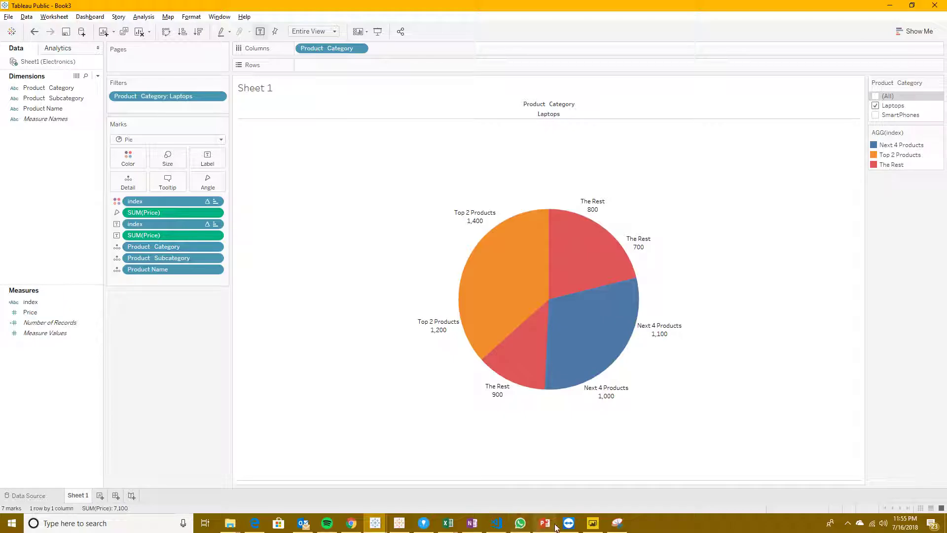
mouse_move(448, 524)
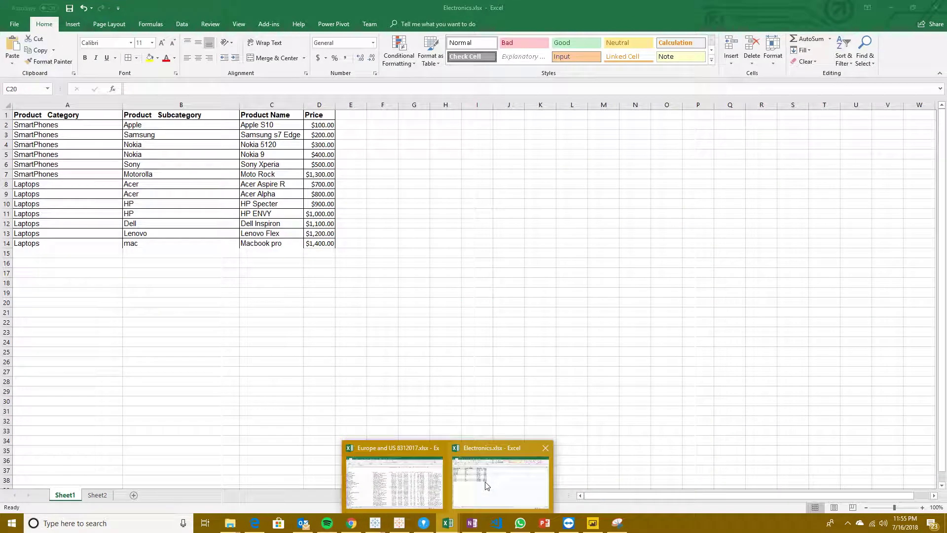
click(487, 486)
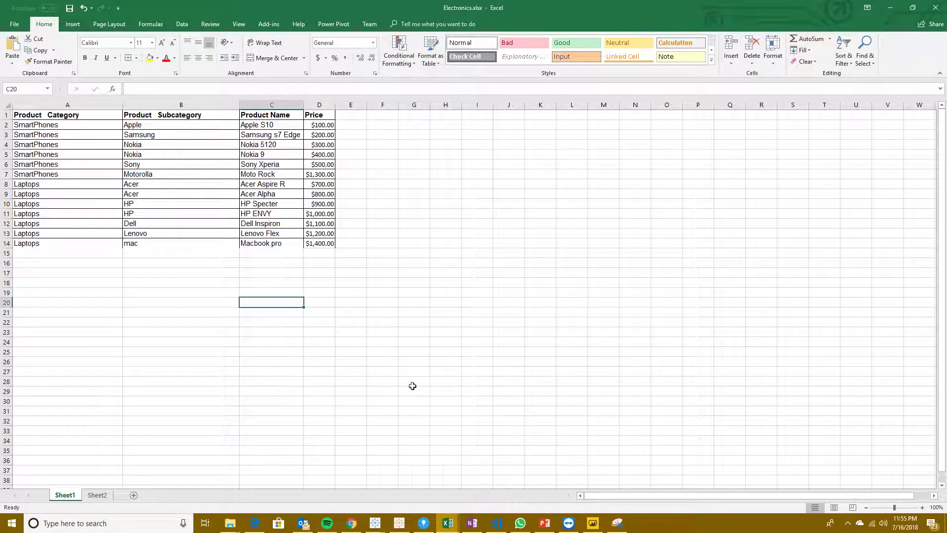
drag(323, 245, 320, 233)
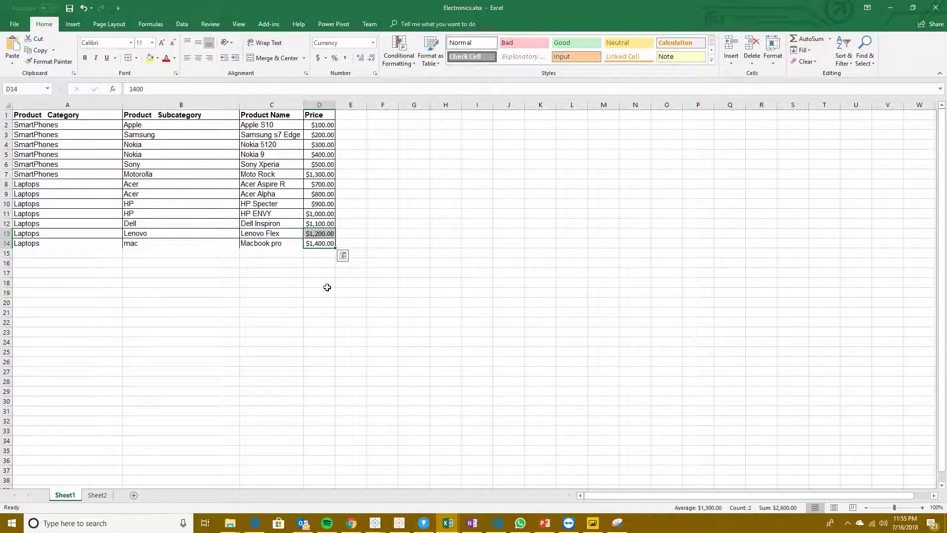
Step: Check the two Next 4 Products slices of the Tableau pie against the summed HP ENVY and Dell Inspiron prices in Excel
key(alt+Tab)
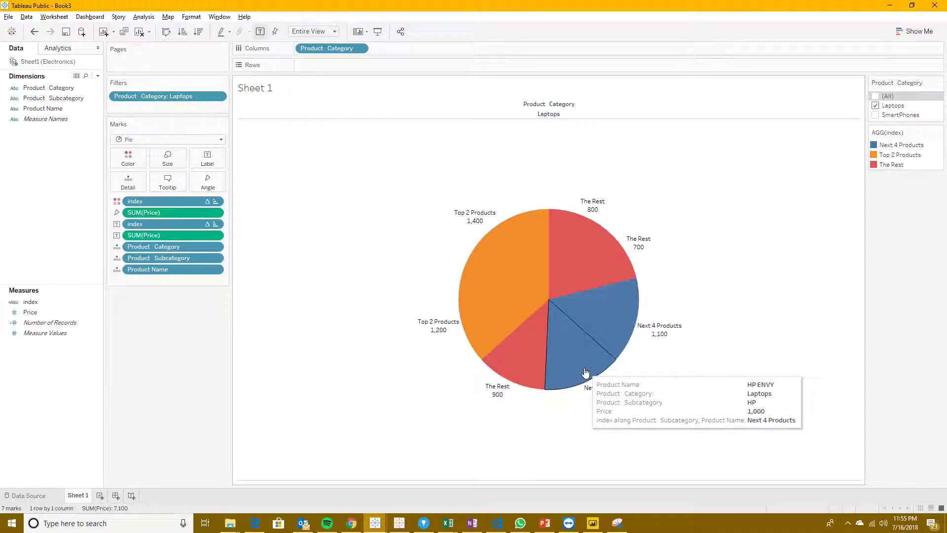
mouse_move(595, 360)
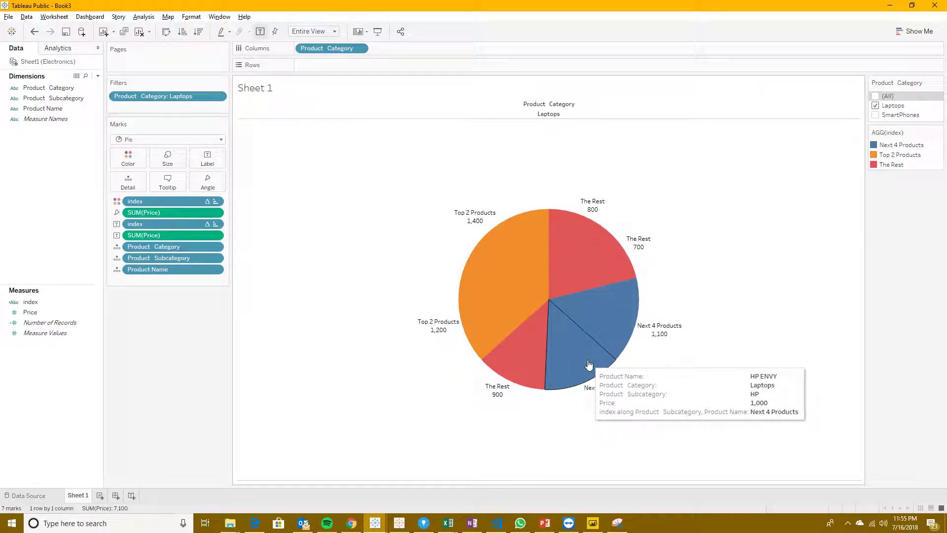
mouse_move(620, 309)
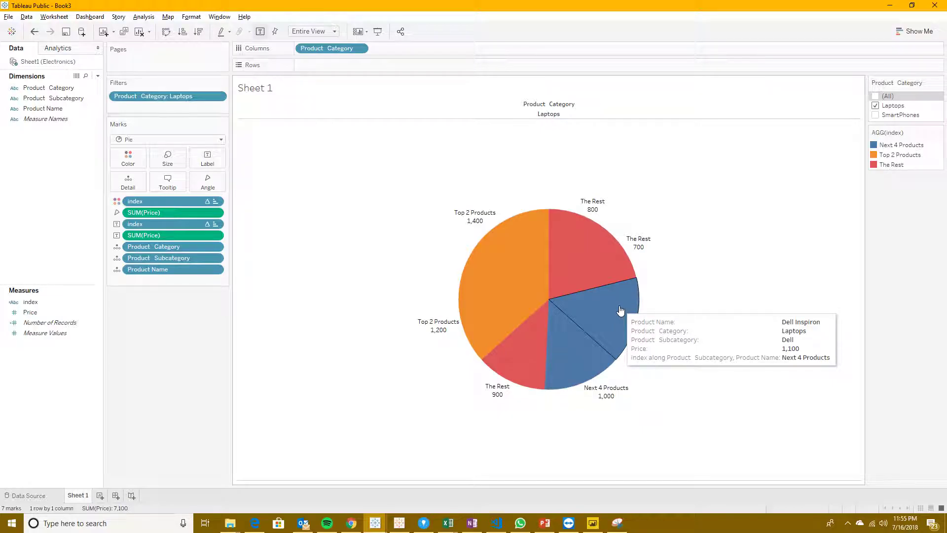
key(alt+Tab)
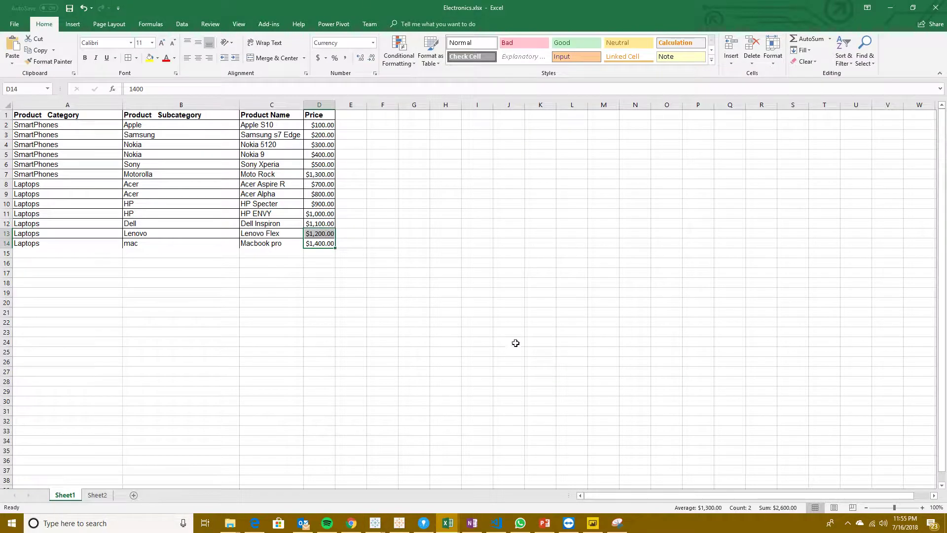
drag(318, 225, 318, 211)
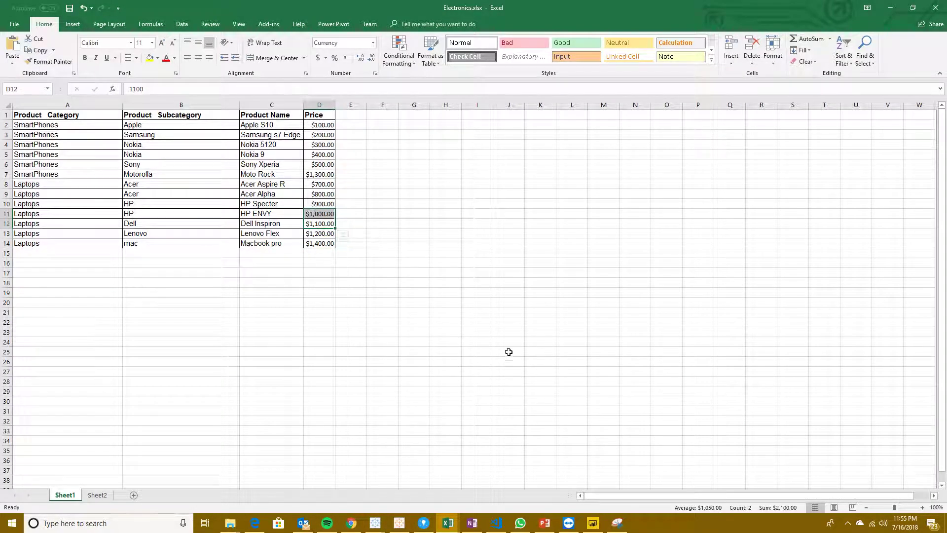
key(alt+Tab)
mouse_move(639, 340)
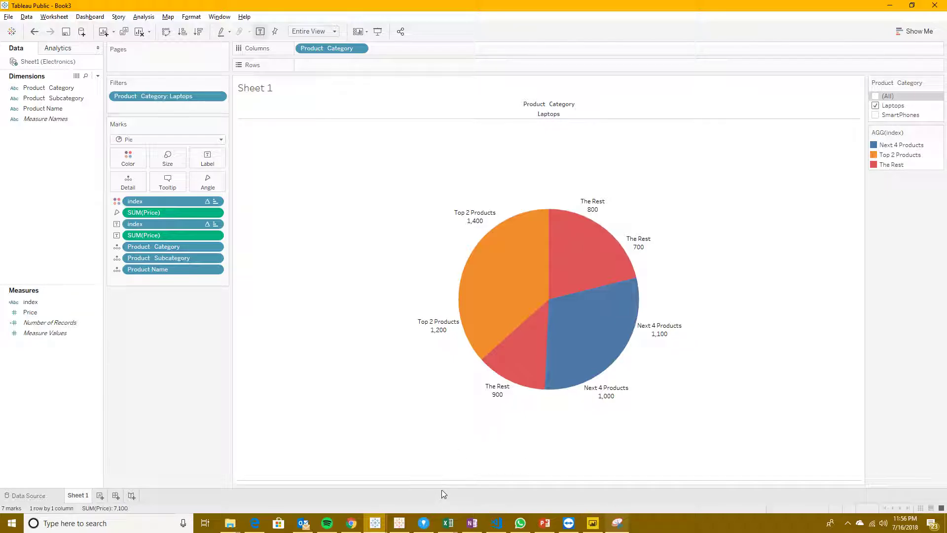
Step: Launch another Tableau Public window, open the recent Electronics workbook in it and maximize the window
click(375, 522)
click(610, 452)
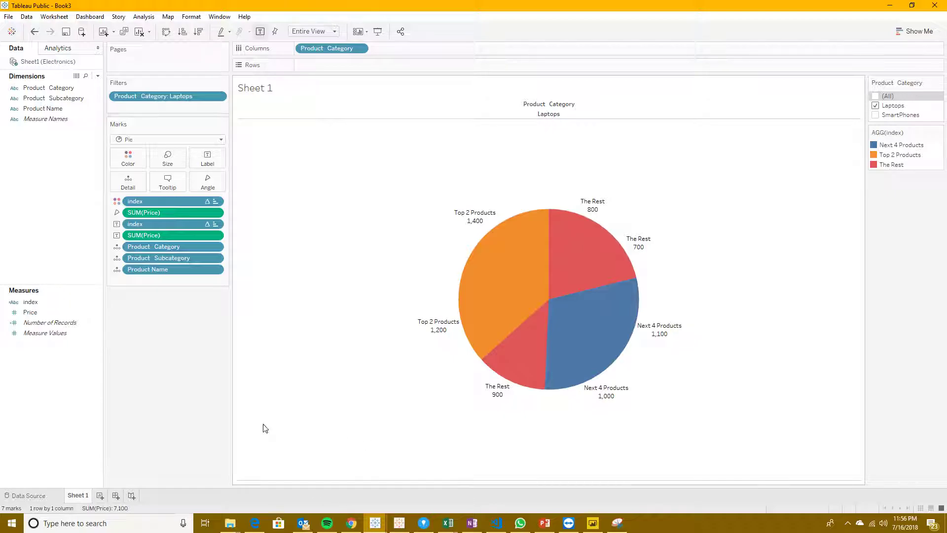
key(super)
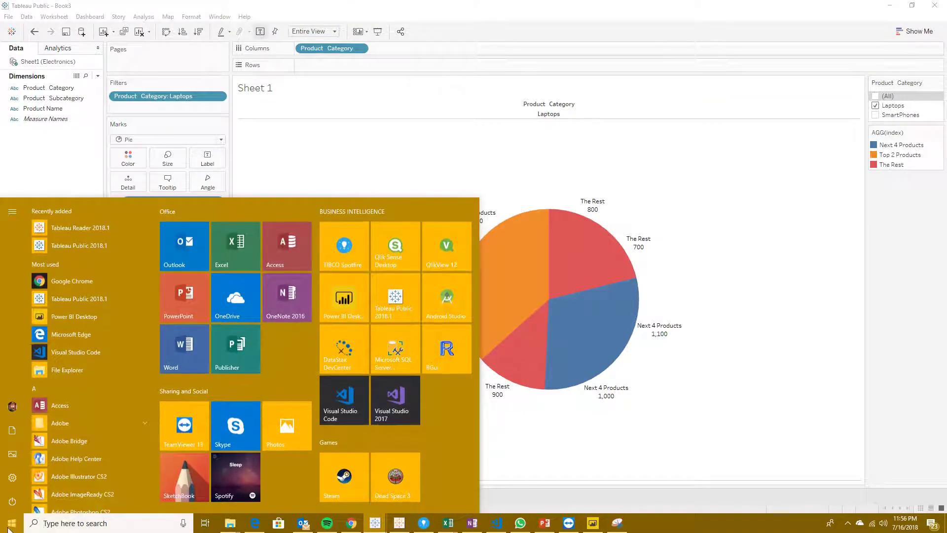
click(405, 294)
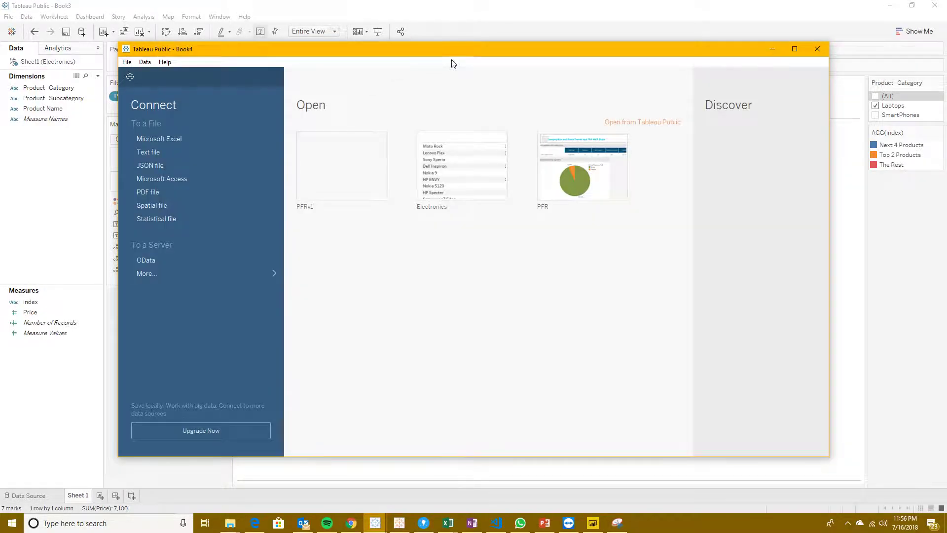
click(448, 176)
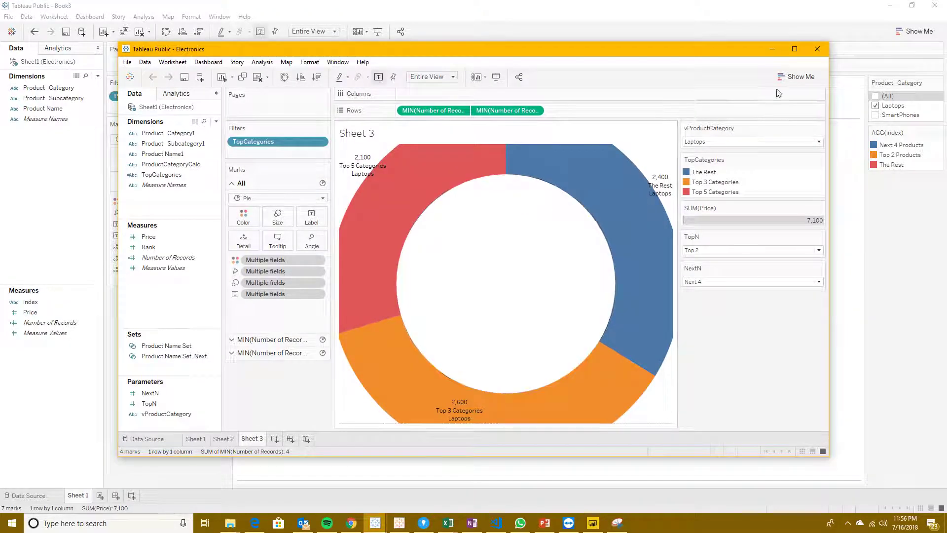
click(794, 49)
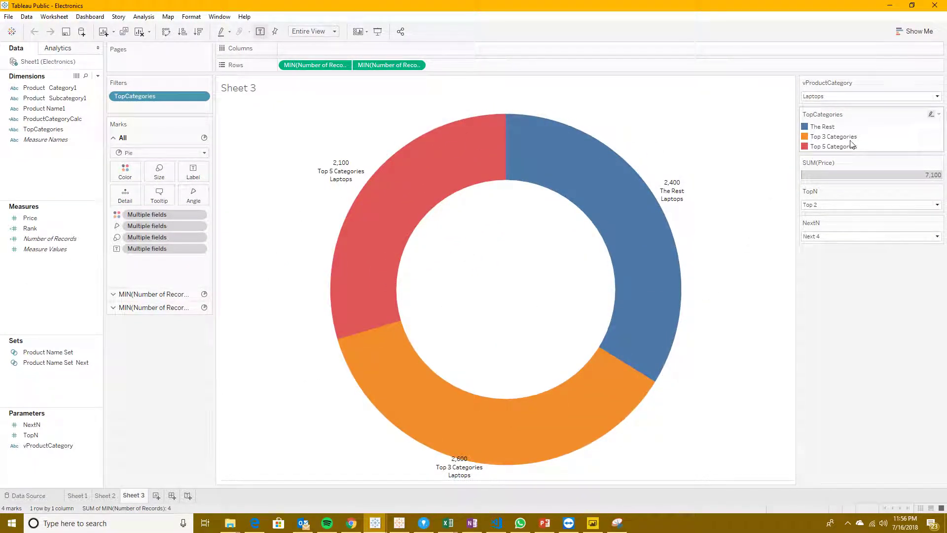
Step: Set the TopN parameter to Top 3 and the NextN parameter to Next 5 for the Laptops donut chart
mouse_move(635, 355)
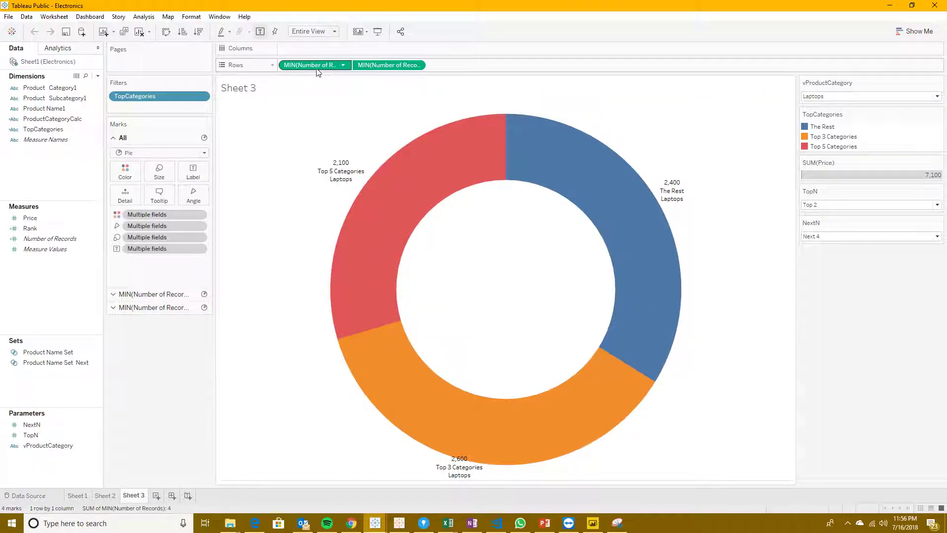
mouse_move(476, 395)
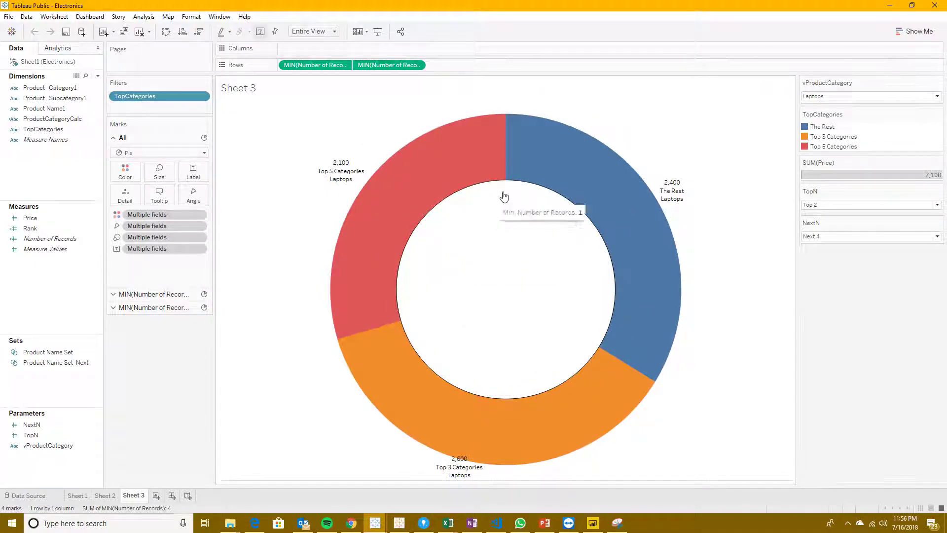
mouse_move(529, 411)
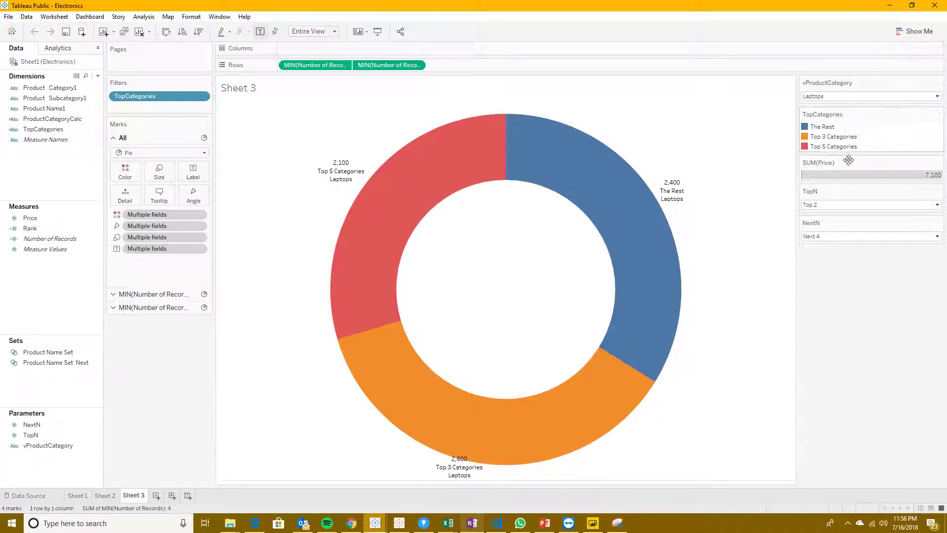
click(835, 208)
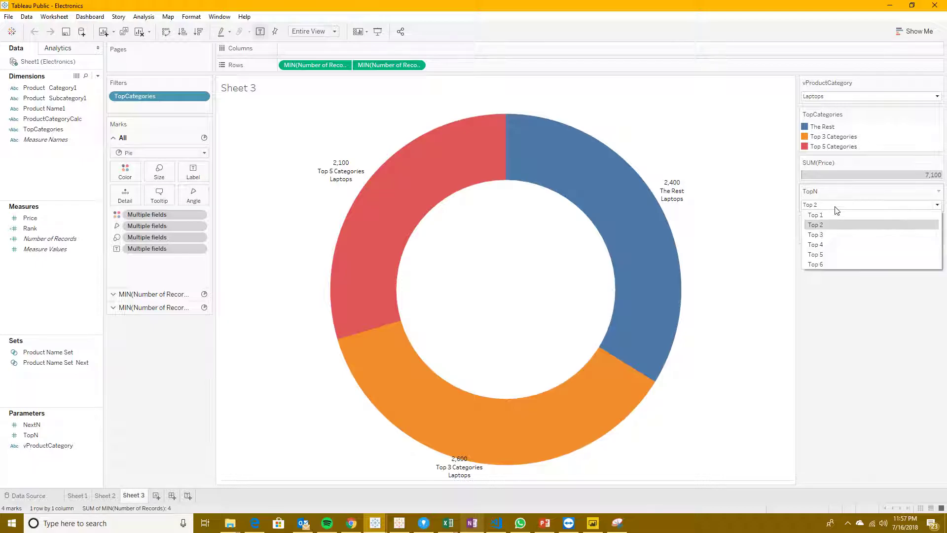
click(828, 235)
click(829, 240)
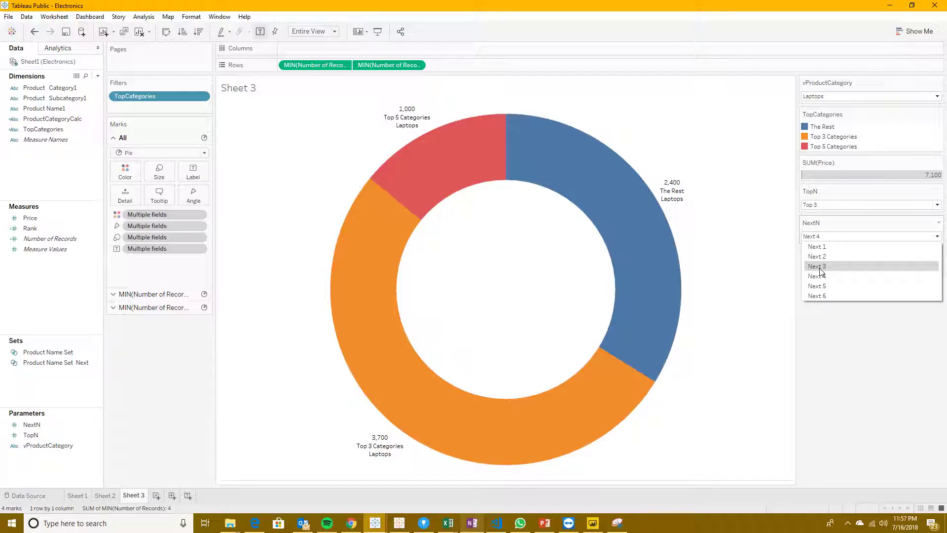
click(824, 287)
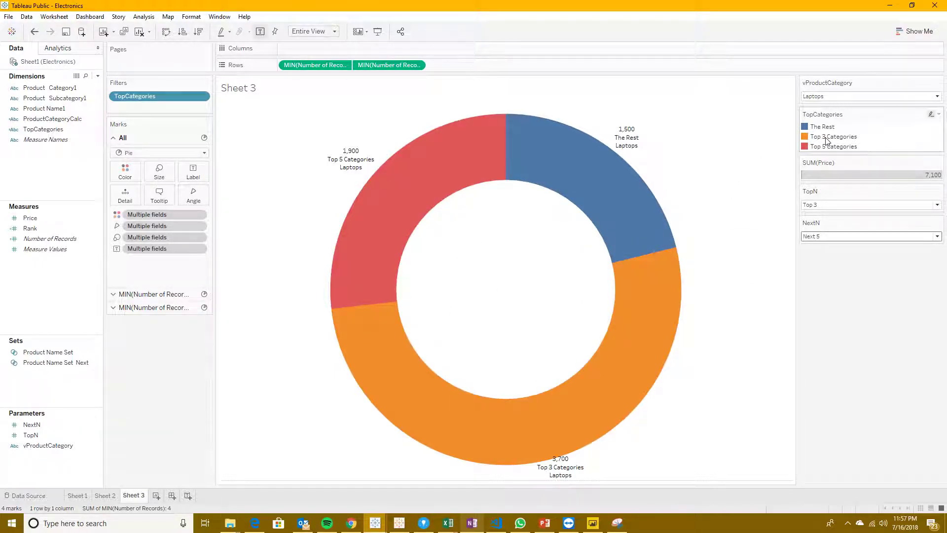
Step: Review the TopCategories calculated field's formula, close it unchanged and inspect the price of each donut segment
right_click(50, 130)
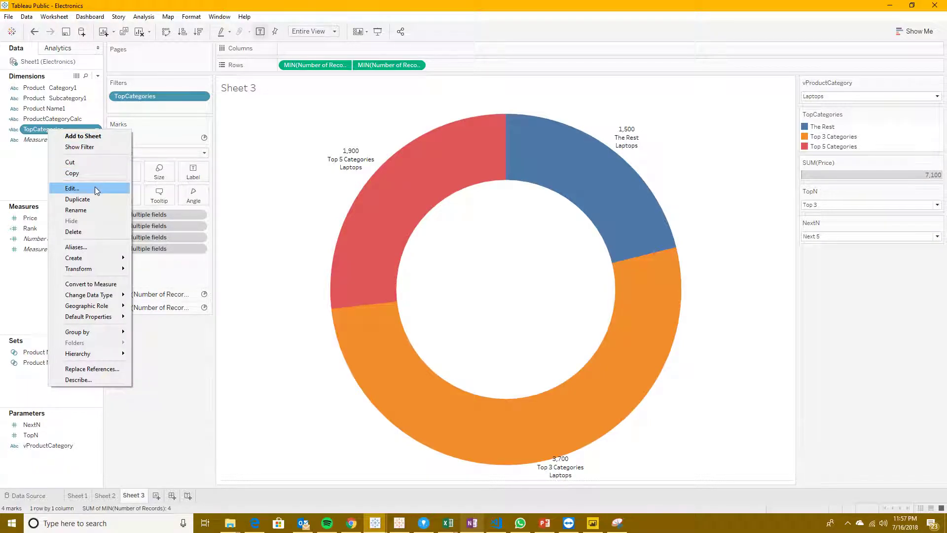
click(95, 188)
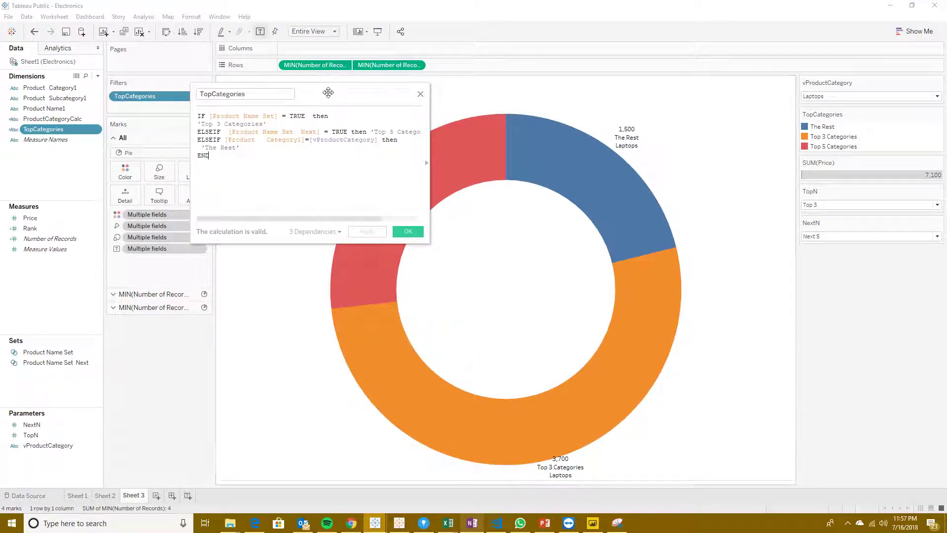
drag(328, 96, 318, 263)
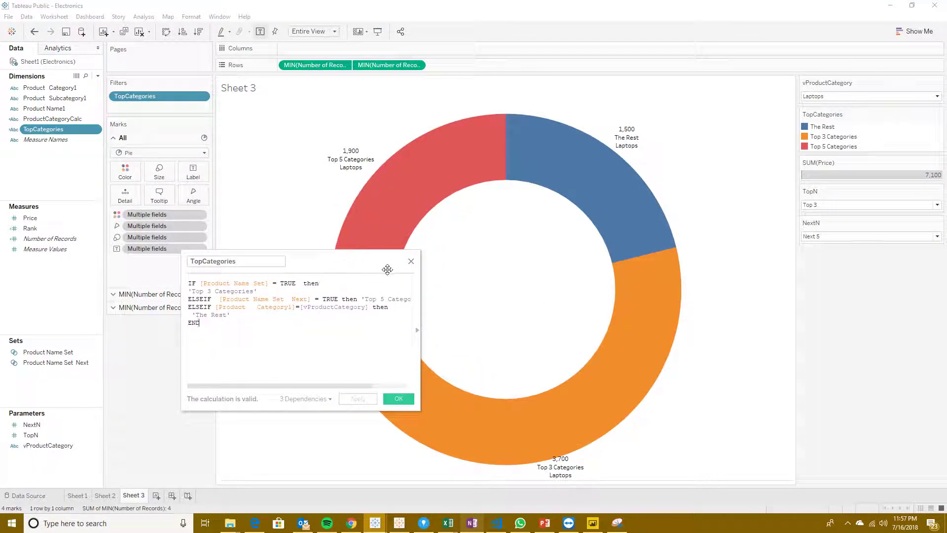
click(411, 262)
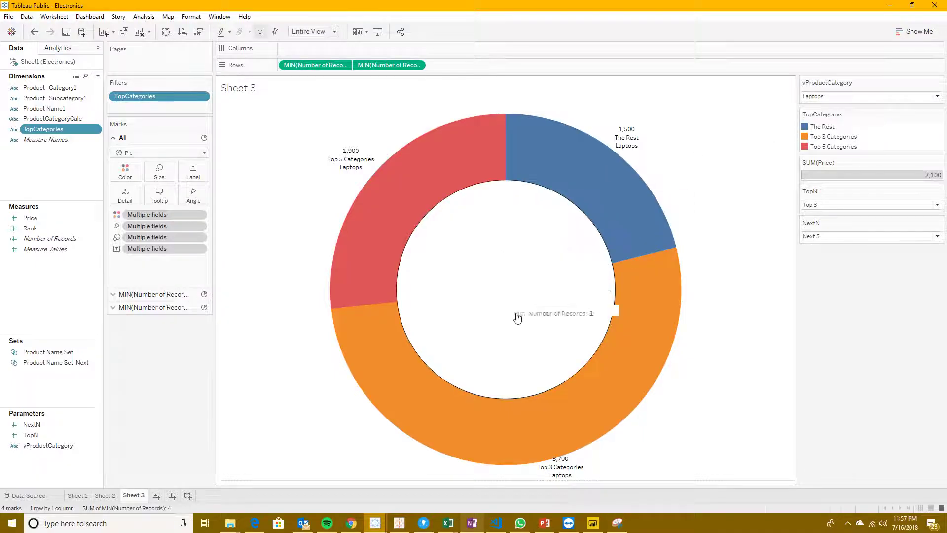
mouse_move(370, 227)
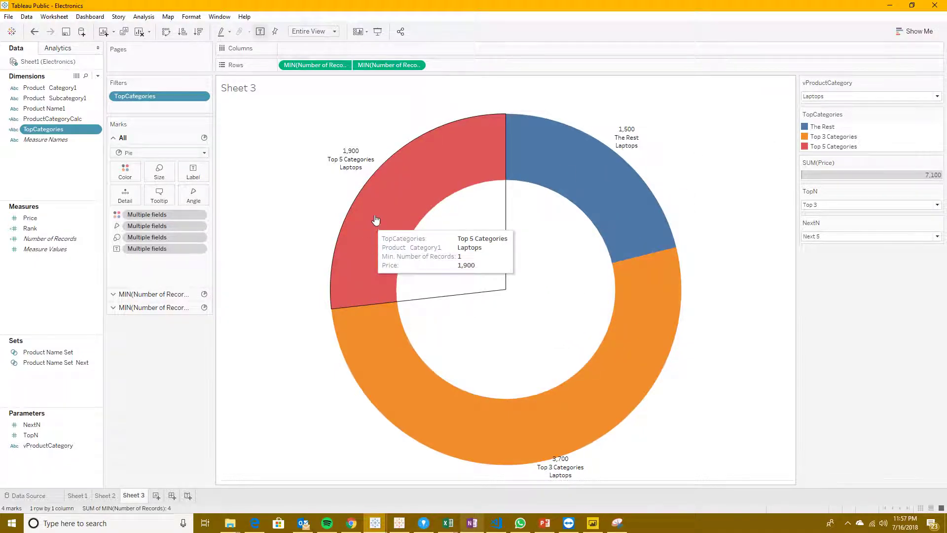
mouse_move(443, 389)
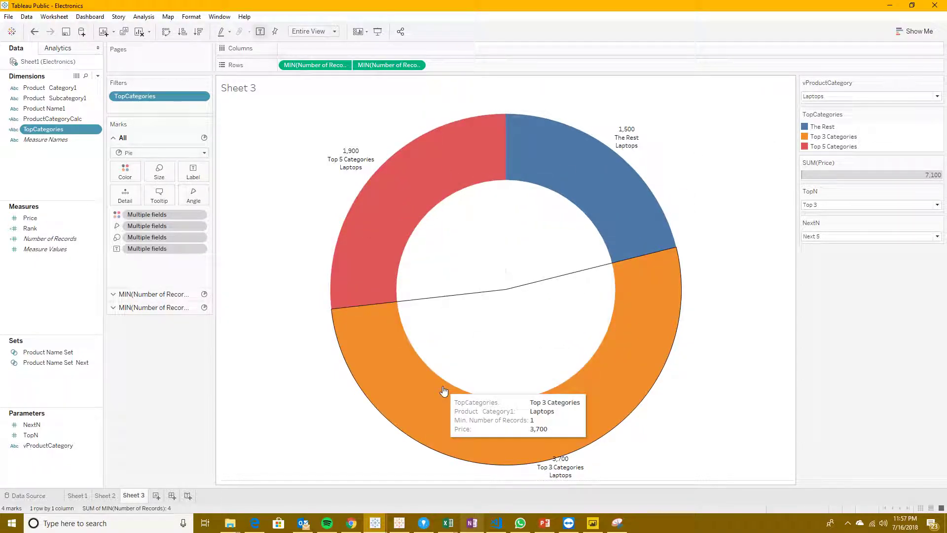
mouse_move(585, 194)
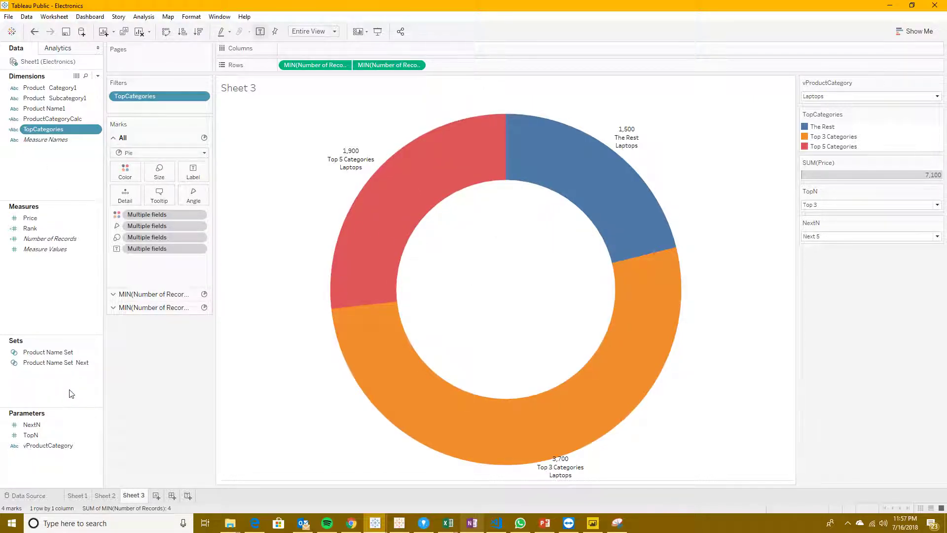
Step: Open Product Name Set for editing and examine its Top limit formula and the TopN parameter that drives it
right_click(37, 354)
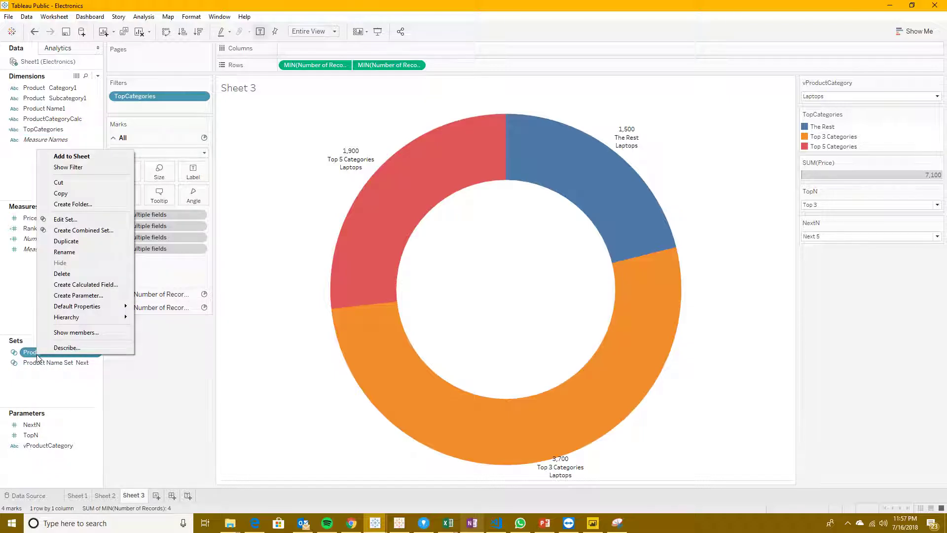
click(73, 220)
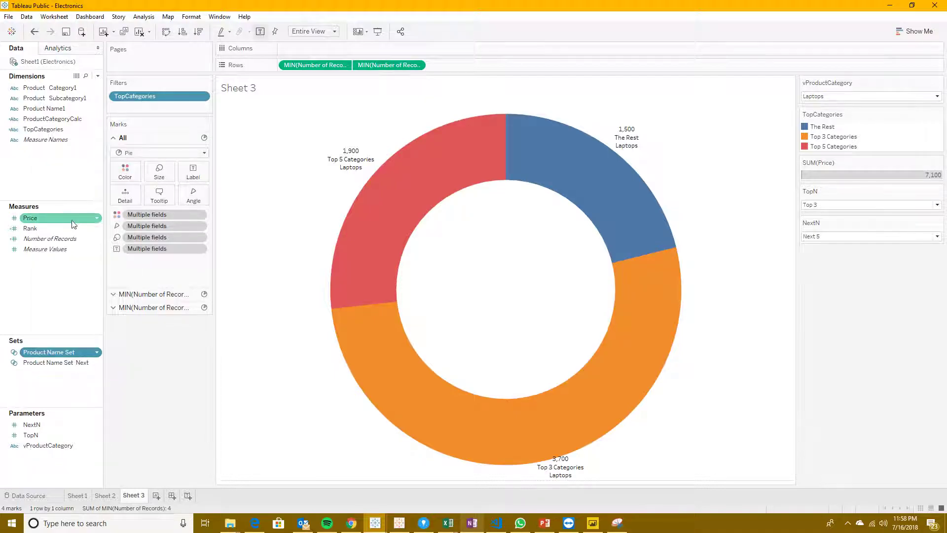
drag(472, 117, 563, 135)
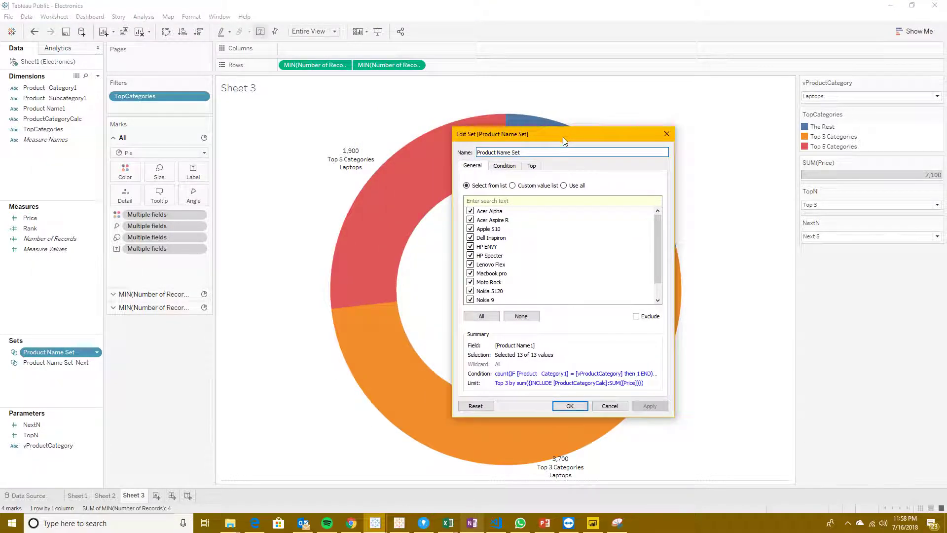
click(532, 167)
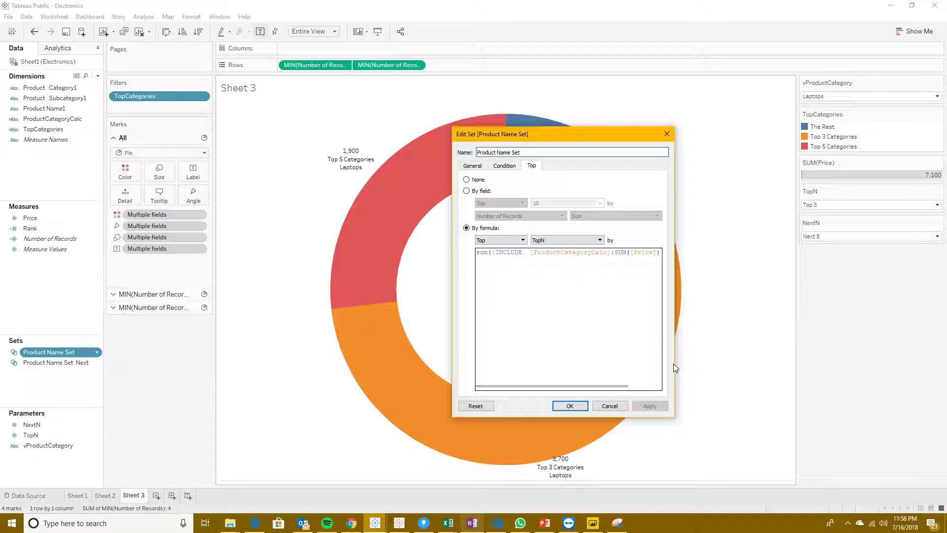
drag(577, 135, 585, 131)
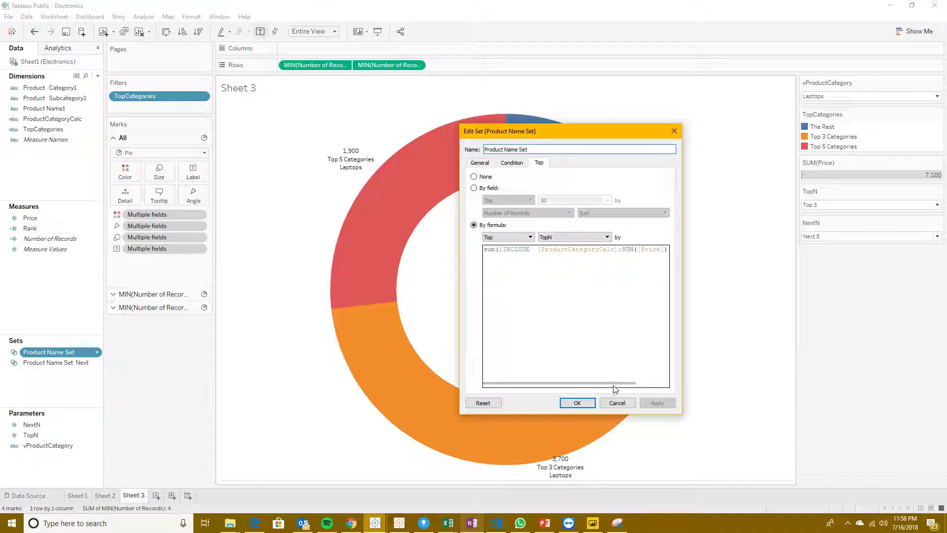
drag(615, 388, 561, 381)
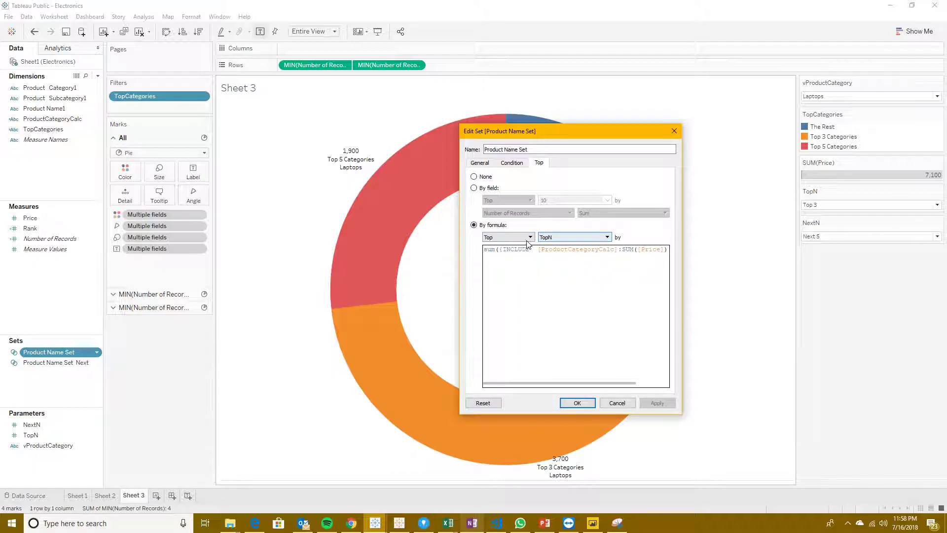
click(567, 237)
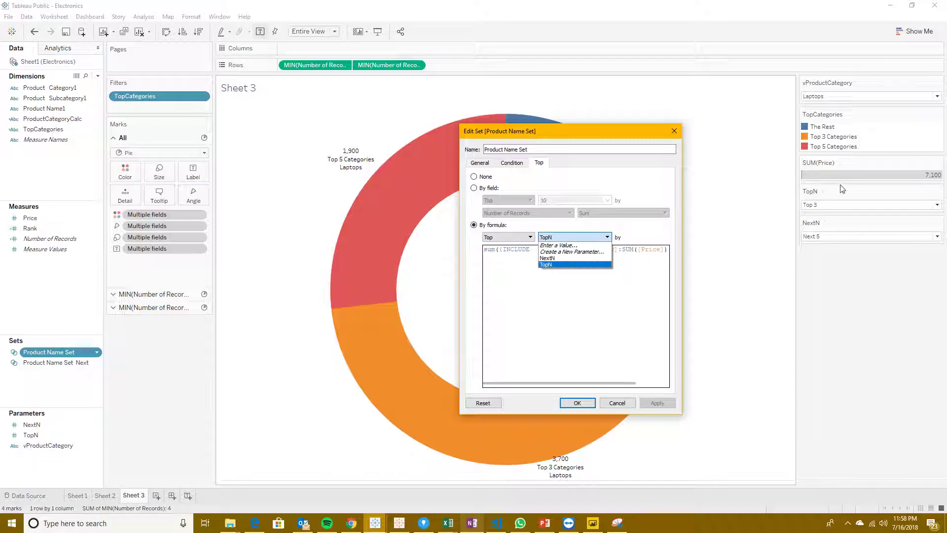
click(602, 334)
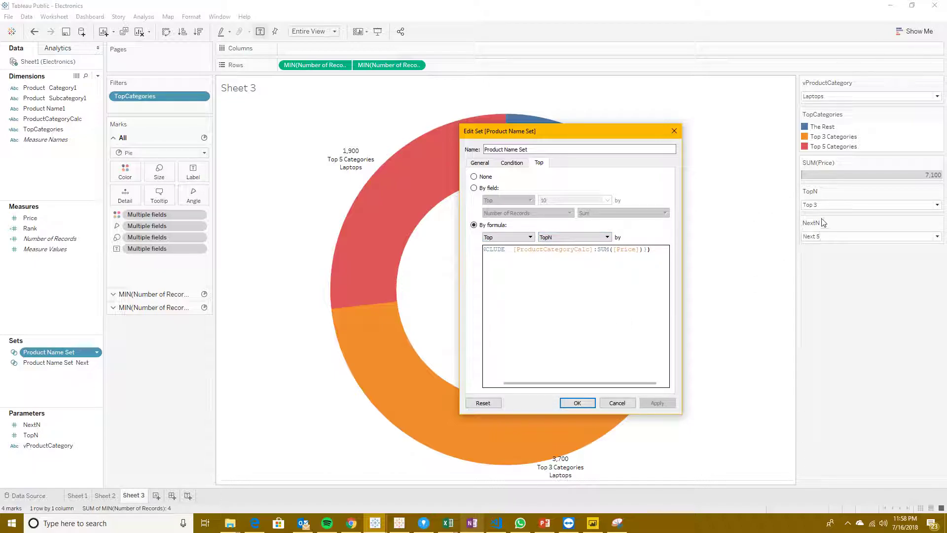
click(569, 236)
click(558, 264)
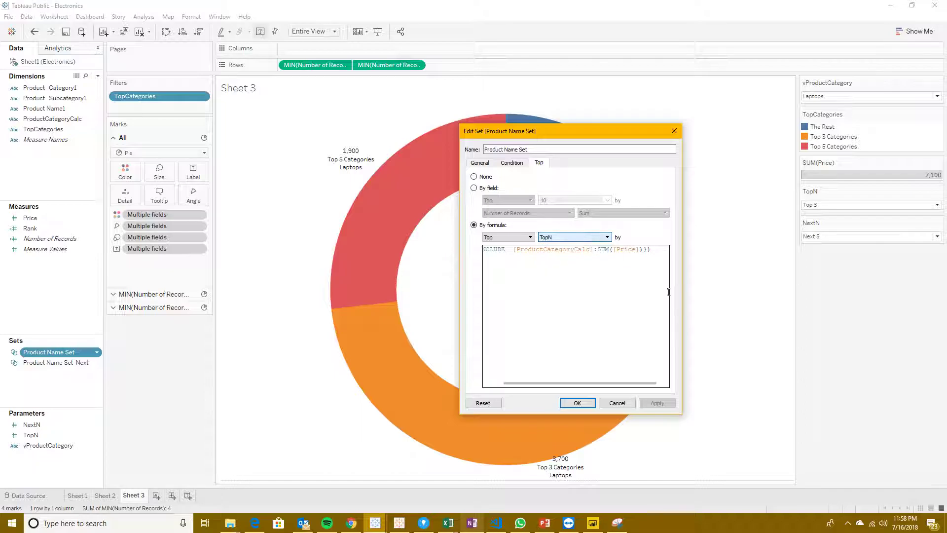
Step: Look over the set's condition formula and its full list of selected product names
click(508, 165)
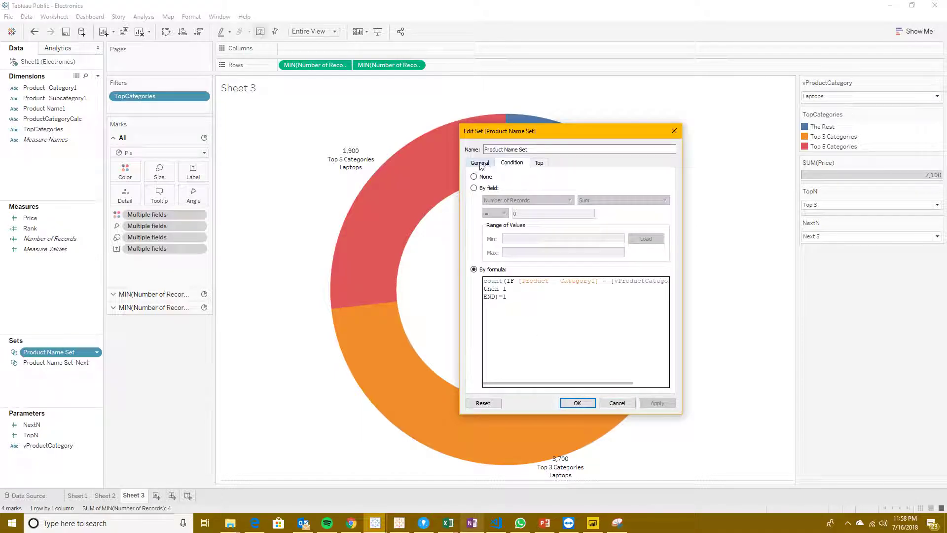
click(481, 164)
scroll(664, 239, down, 1)
scroll(661, 217, up, 1)
scroll(550, 267, down, 1)
scroll(551, 267, up, 1)
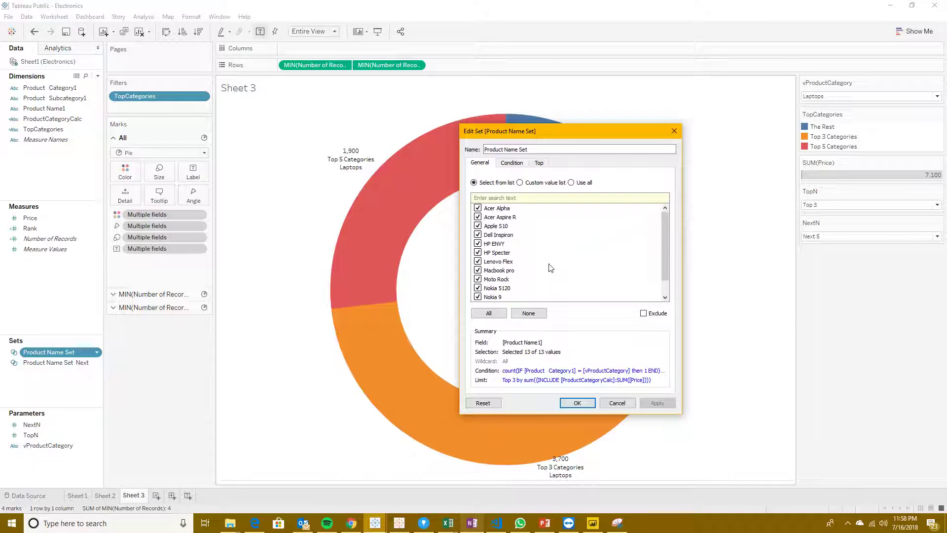
scroll(546, 269, down, 1)
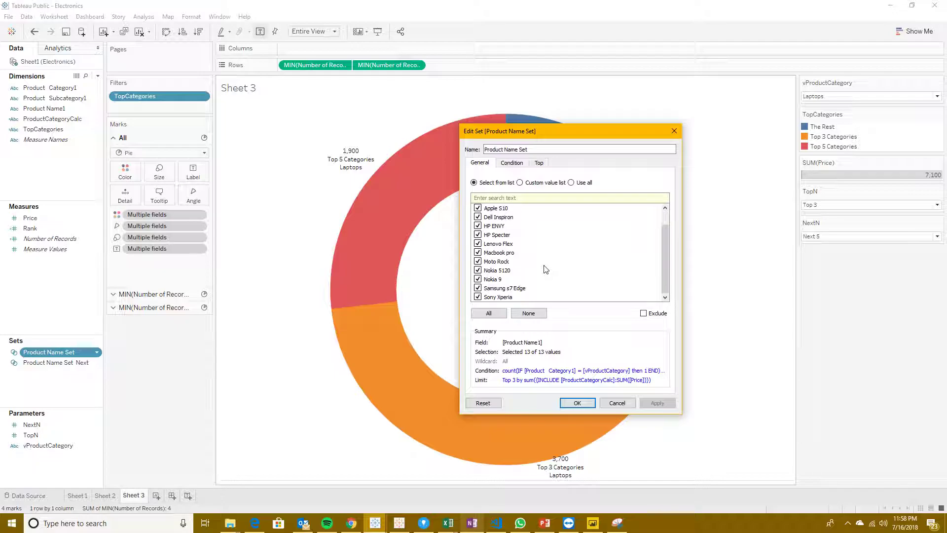
scroll(546, 269, up, 1)
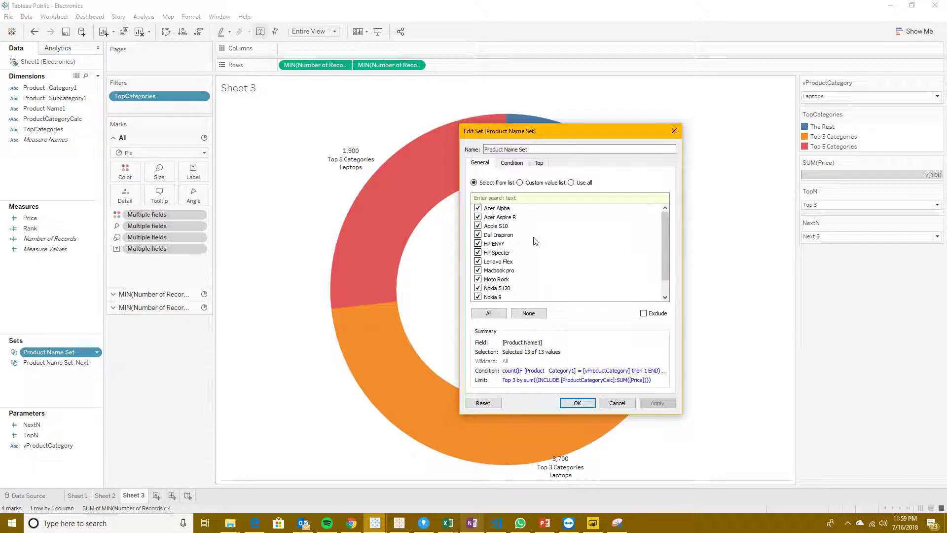
scroll(529, 246, down, 1)
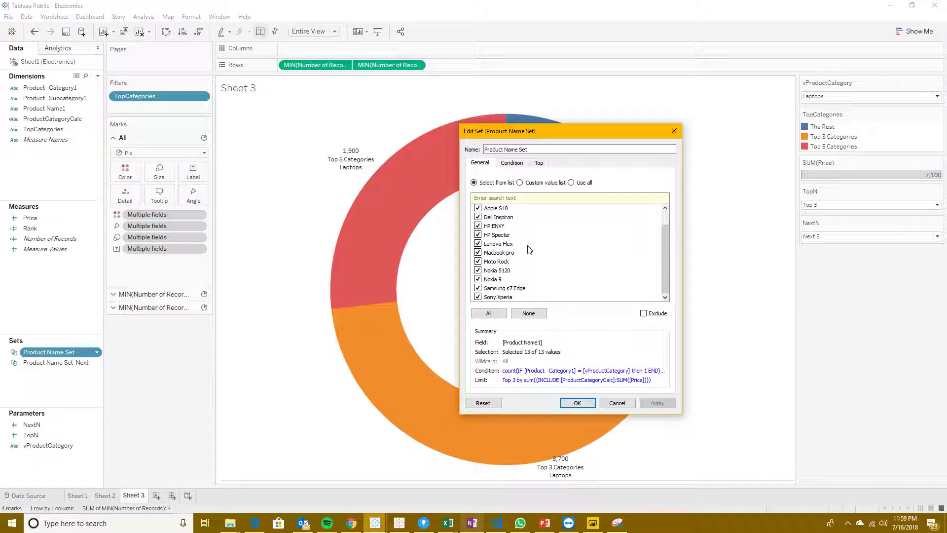
scroll(541, 271, up, 1)
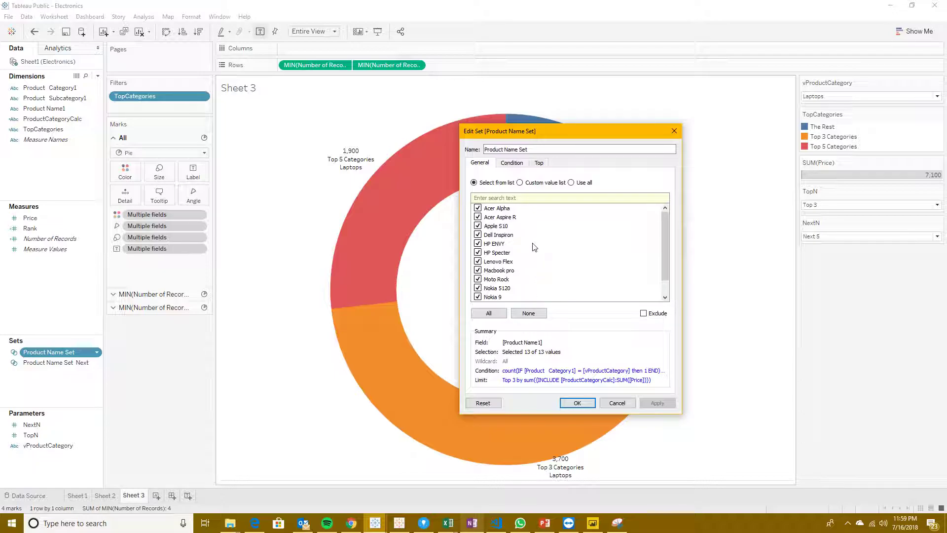
Step: Move [vProductCategory] onto its own line in Product Name Set's condition formula and accept the set
click(512, 163)
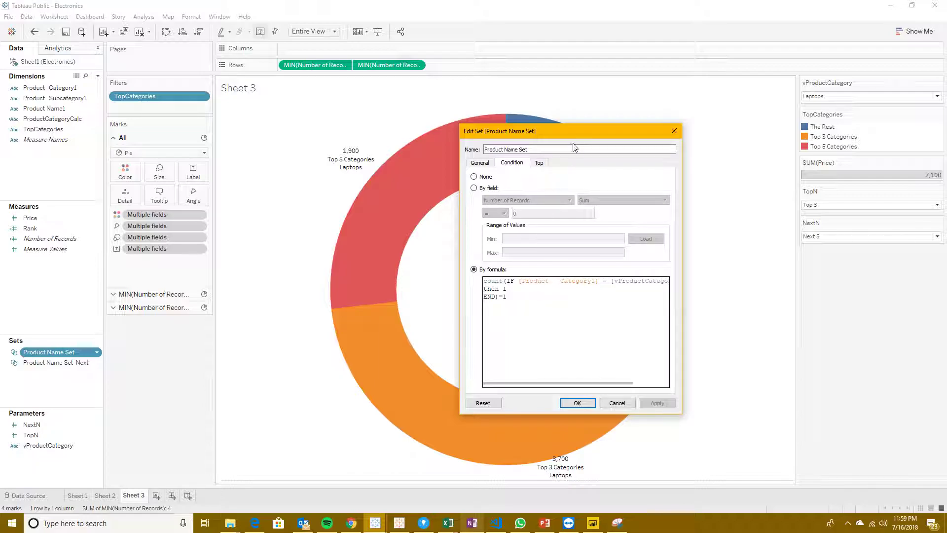
drag(570, 126, 468, 94)
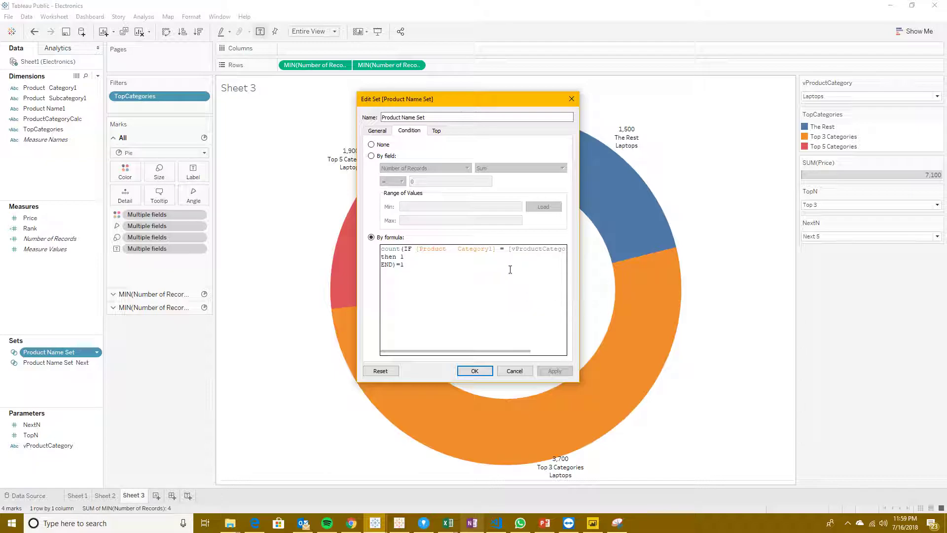
click(505, 252)
key(Return)
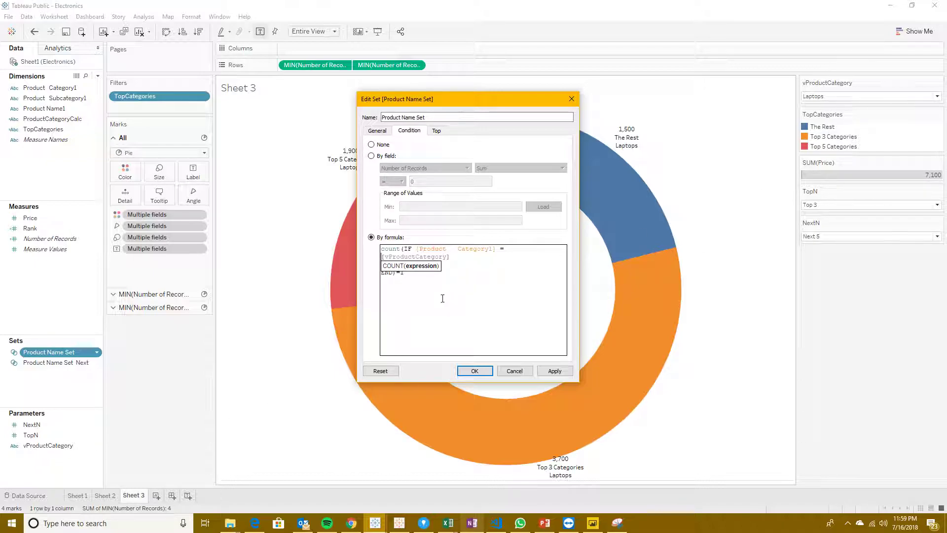
click(453, 268)
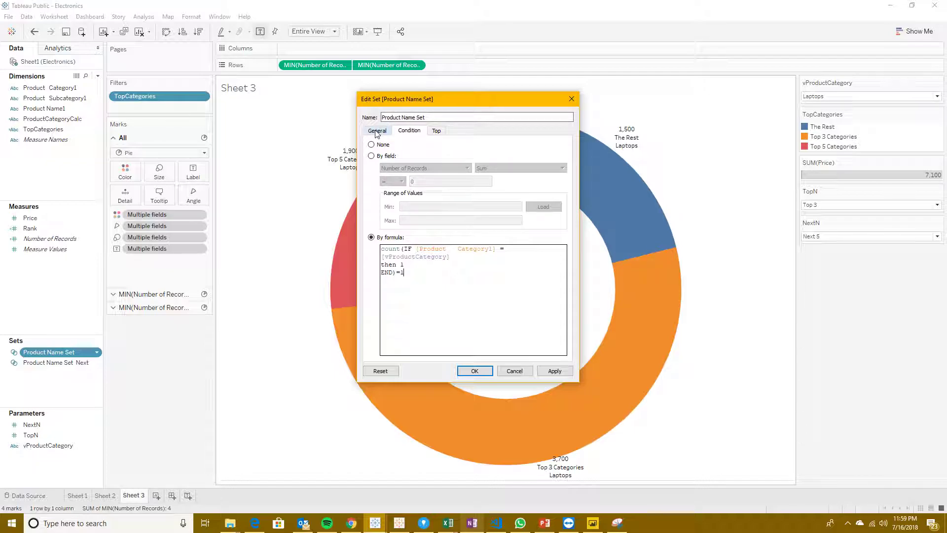
click(447, 257)
click(376, 130)
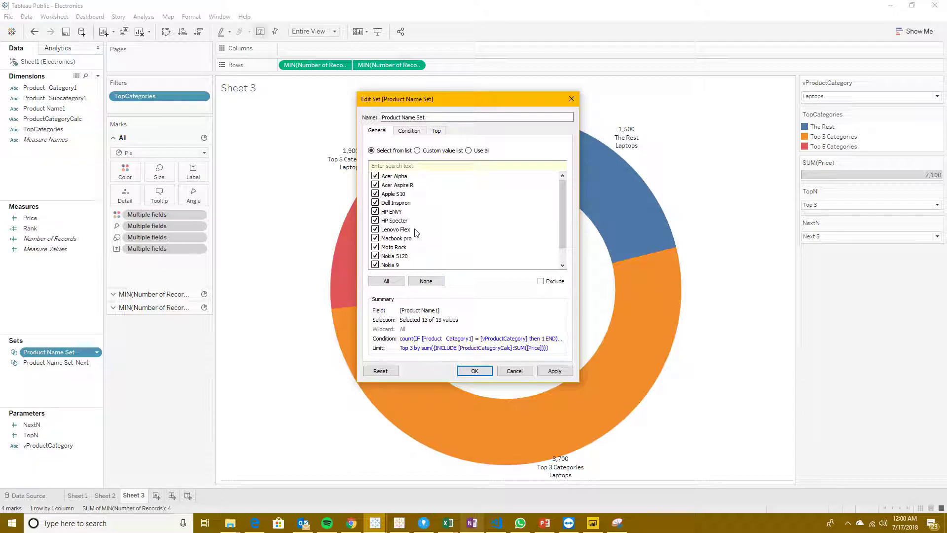
click(475, 370)
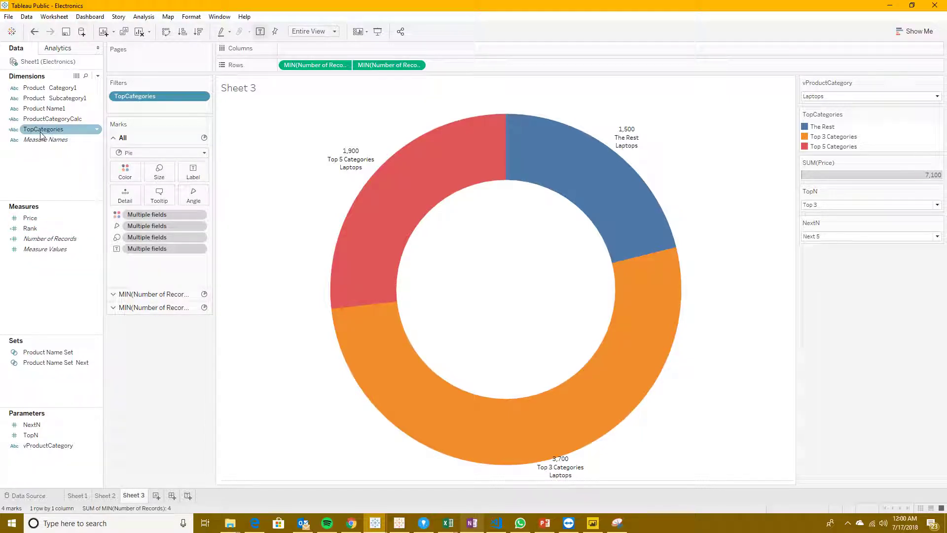
Step: Open the TopCategories calculated field for editing and review its Product Name Set condition
click(50, 119)
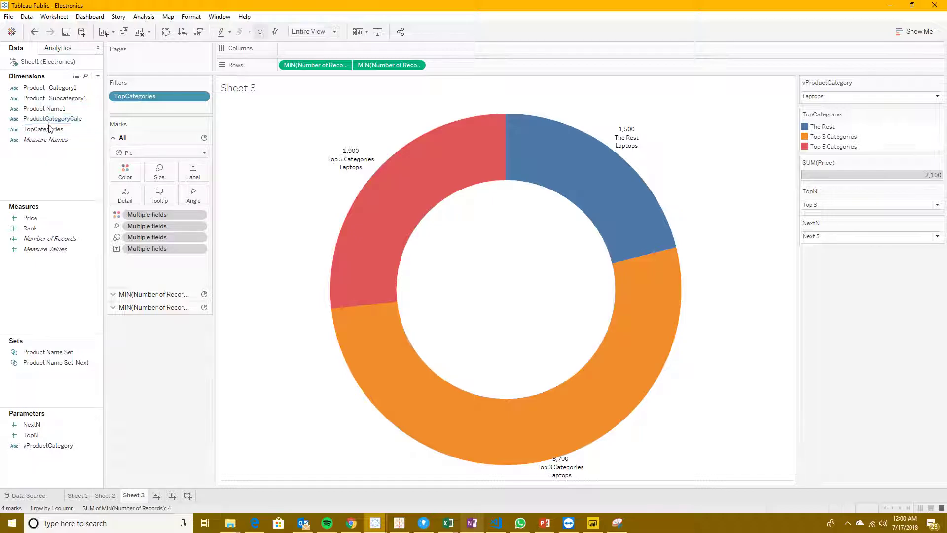
right_click(49, 129)
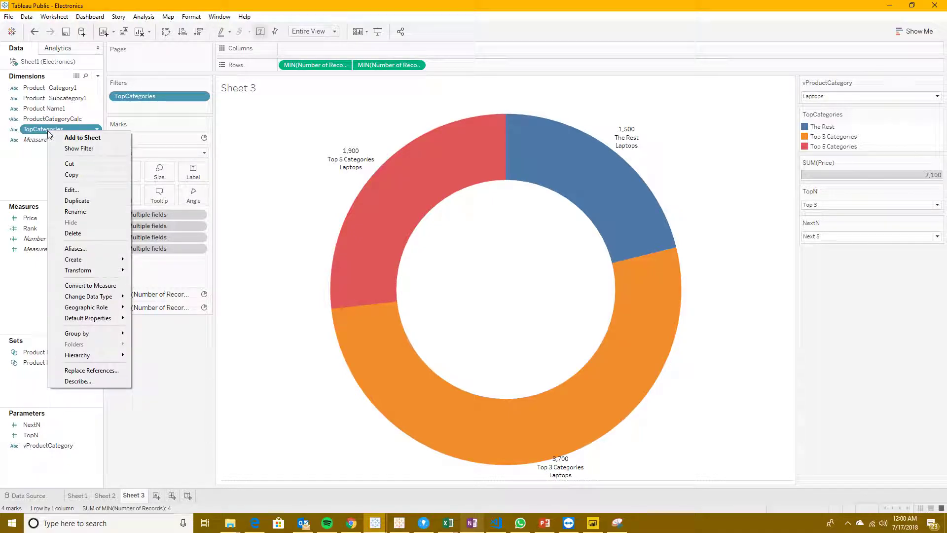
click(74, 189)
drag(373, 264, 394, 221)
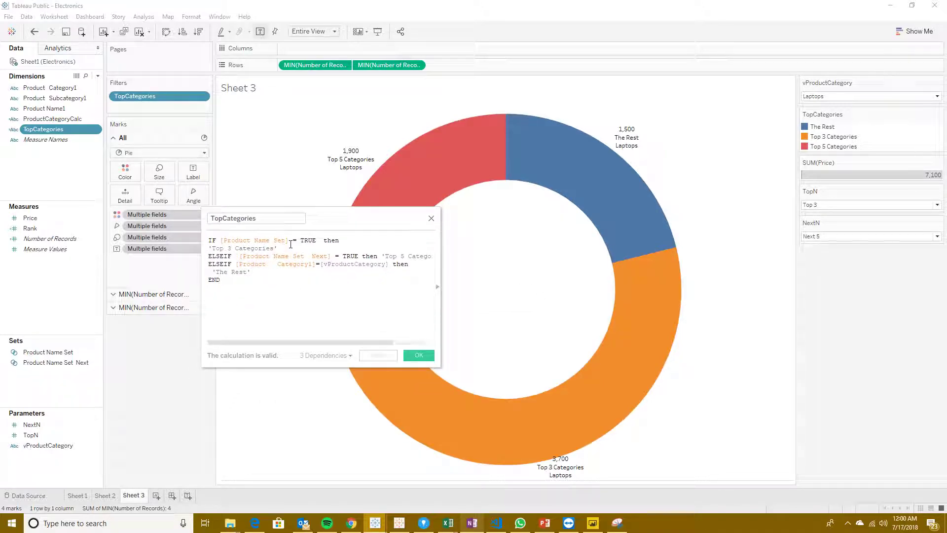
drag(320, 240, 305, 240)
click(310, 240)
drag(313, 218, 307, 200)
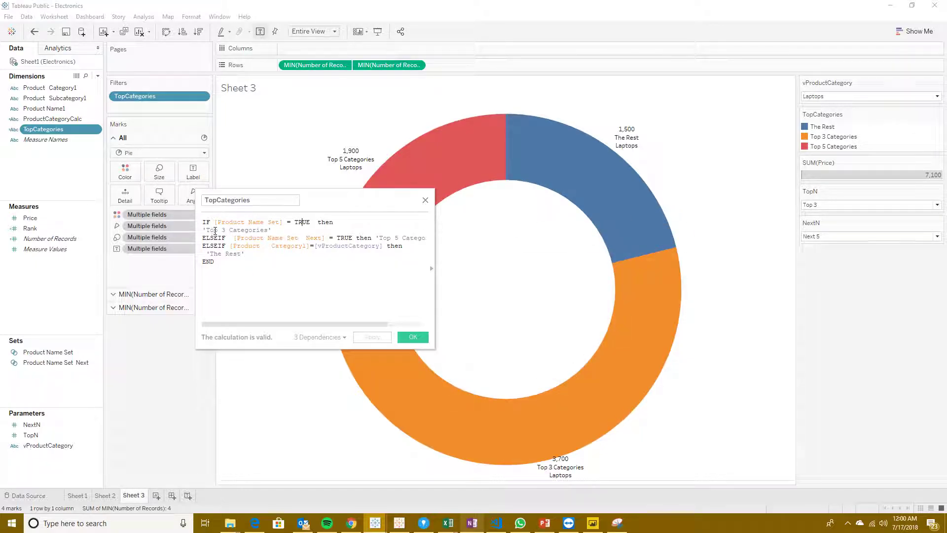
Step: Split the 'Top 3 Categories' label into 'Top ' and ' Categories' joined by plus signs, dropping the fixed 3
text('Top')
key(BackSpace)
key(BackSpace)
text(+)
key(BackSpace)
text(+)
key(Left)
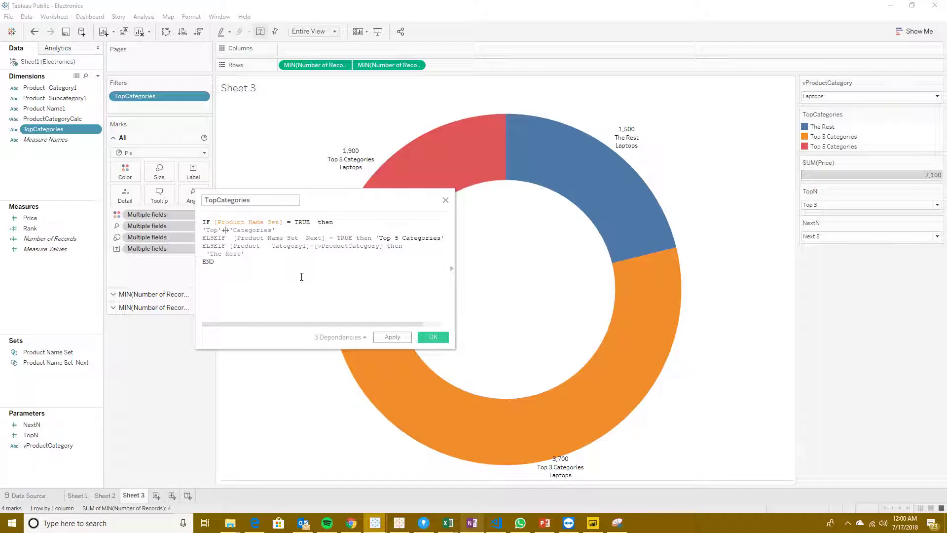
key(Left)
key(Right)
key(Right)
key(Right)
key(Right)
key(Left)
Step: Insert STR([TopN]) between 'Top ' and ' Categories' in the first label
text(st)
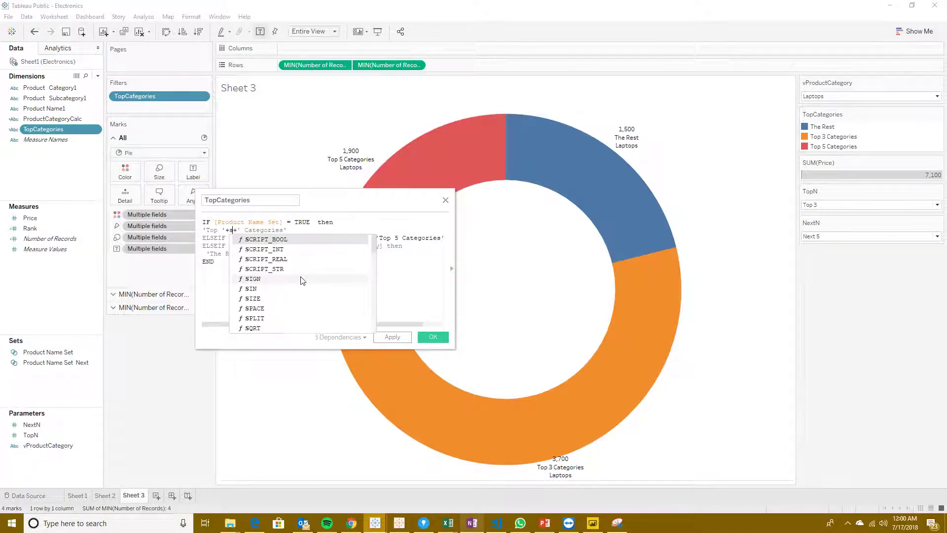
key(Down)
key(Down)
key(Down)
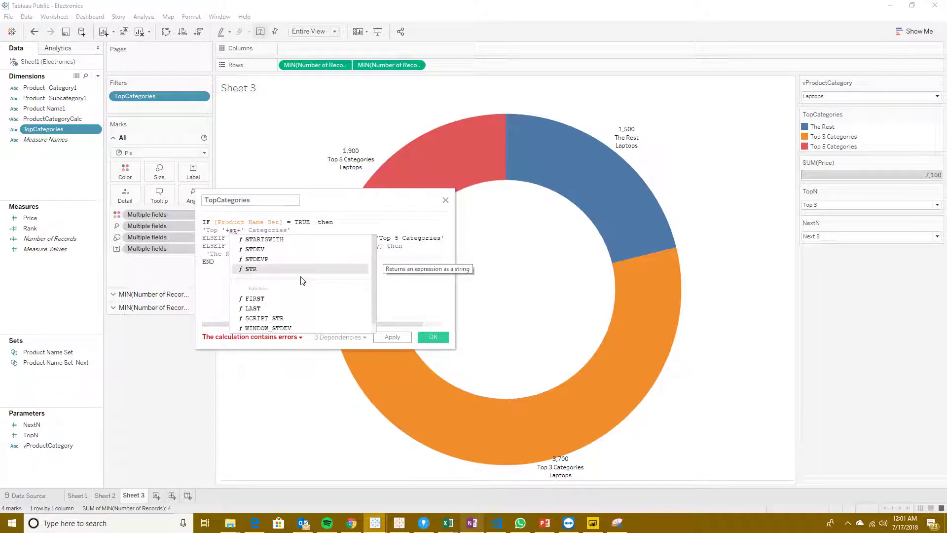
key(Return)
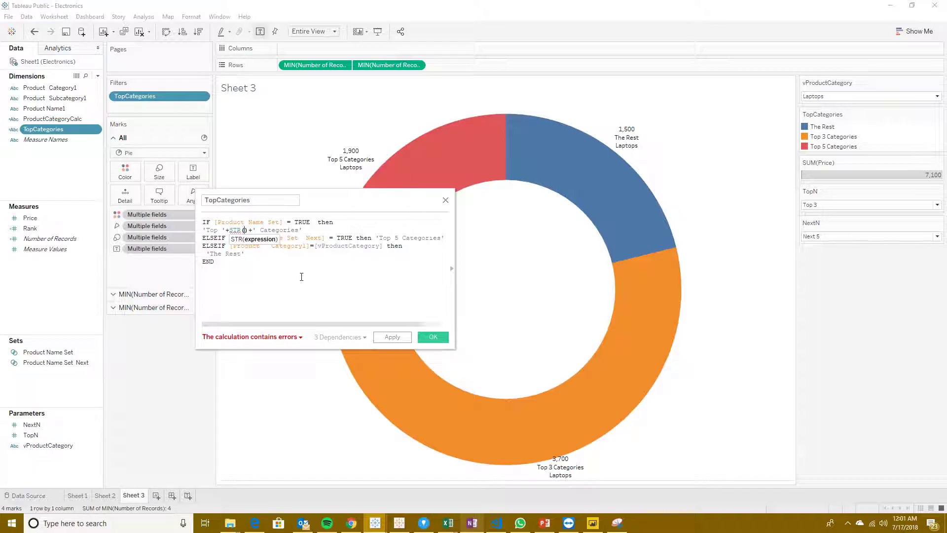
text(T)
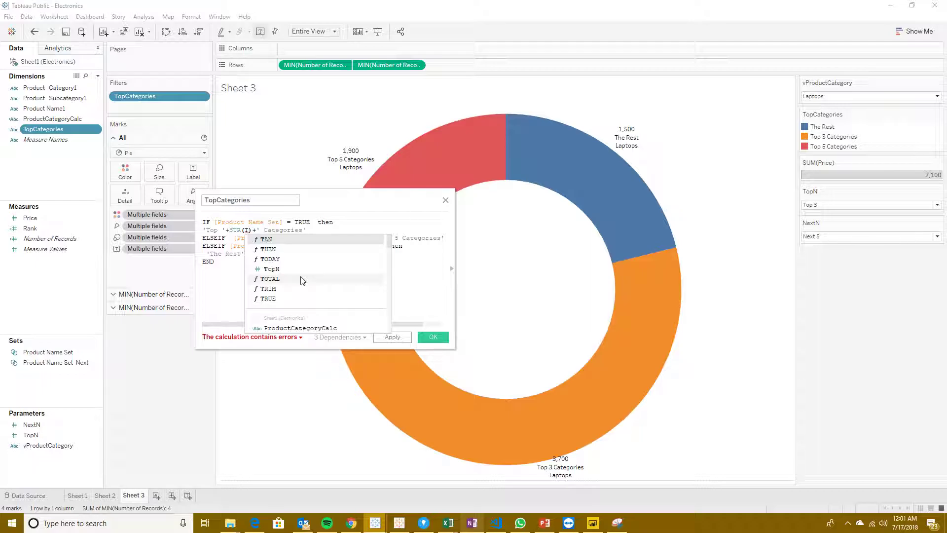
double_click(298, 269)
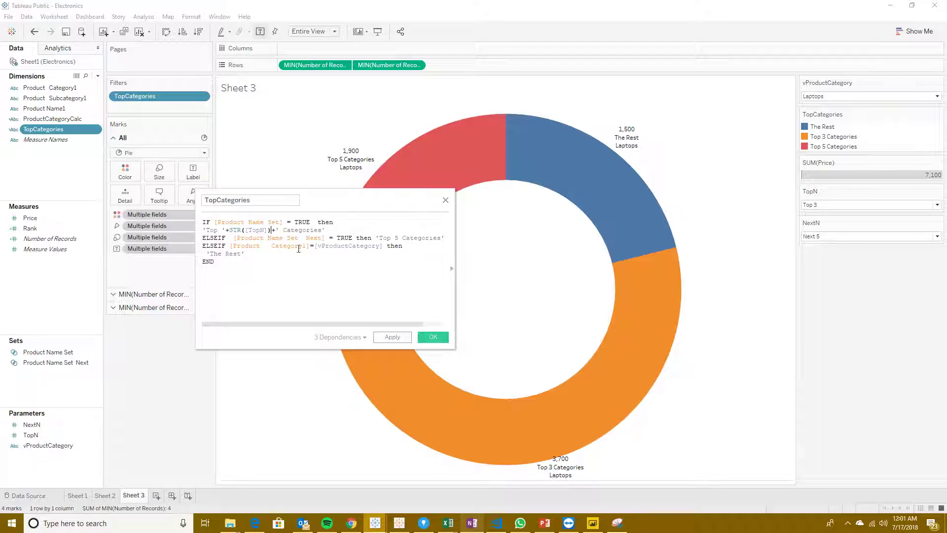
Step: Replace the 'Top 5' part of the second label with 'Next '+ ahead of 'Categories'
click(390, 238)
key(BackSpace)
key(BackSpace)
key(BackSpace)
text(Next)
key(BackSpace)
key(BackSpace)
text('Next')
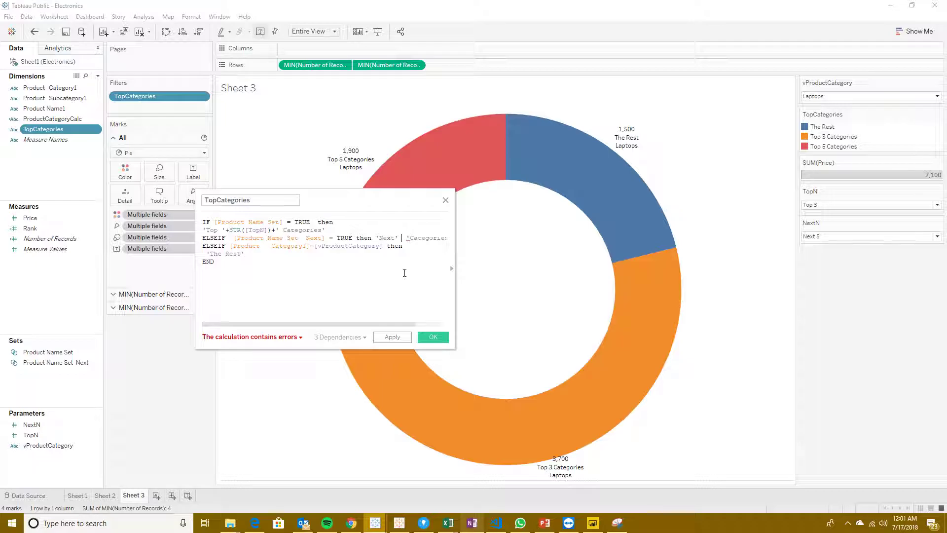
key(Left)
key(Right)
text(+)
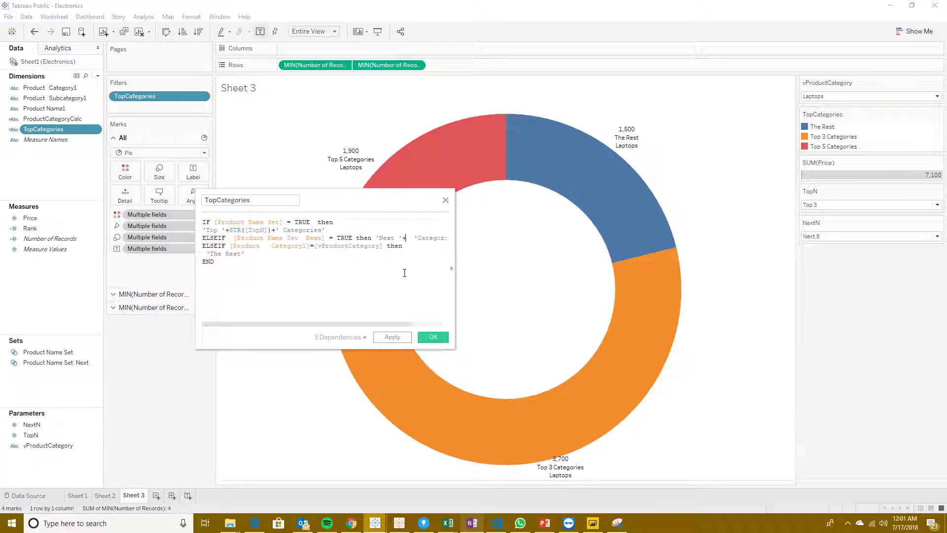
text(Top)
Step: Insert STR([TopN]) directly after 'Next '+ in the second category label of the TopCategories formula
key(Return)
text(st)
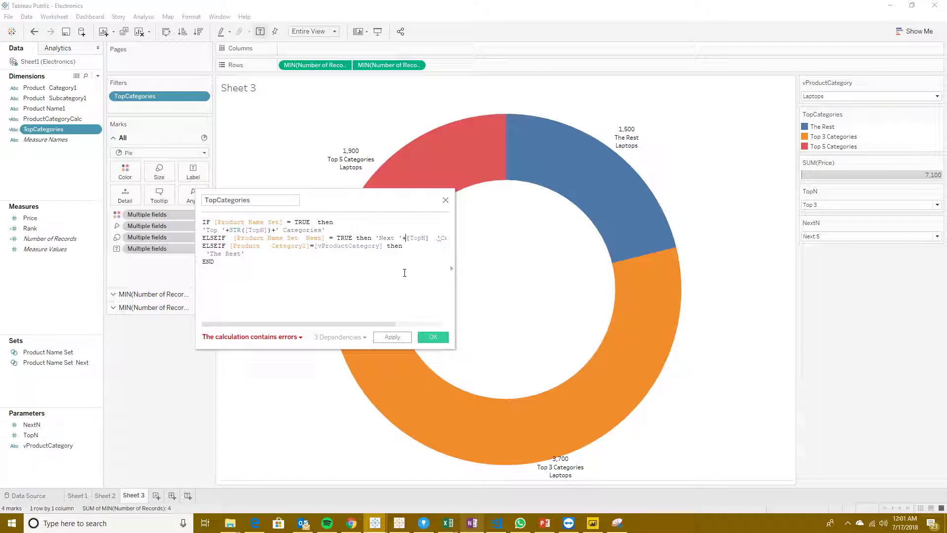
key(Down)
key(Down)
key(Down)
key(Return)
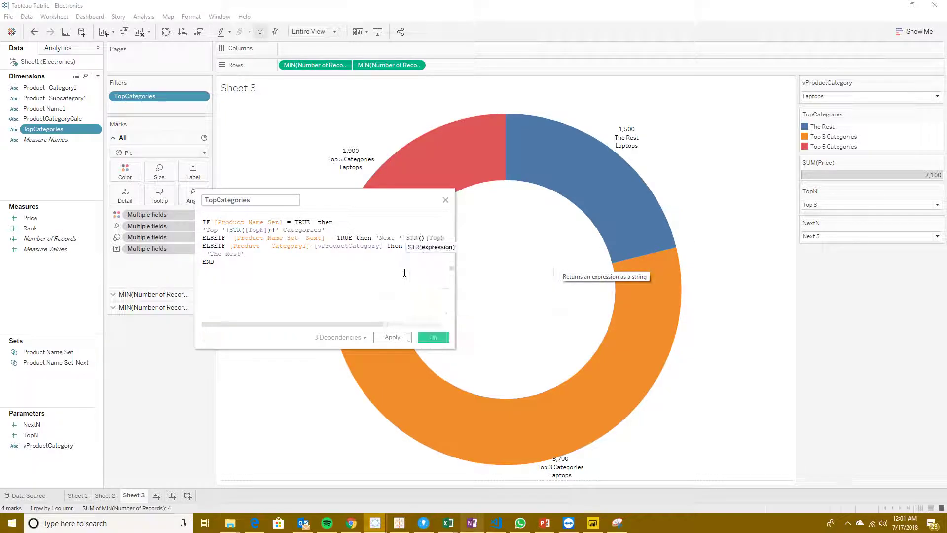
key(Right)
key(Right)
key(Right)
key(Right)
key(Right)
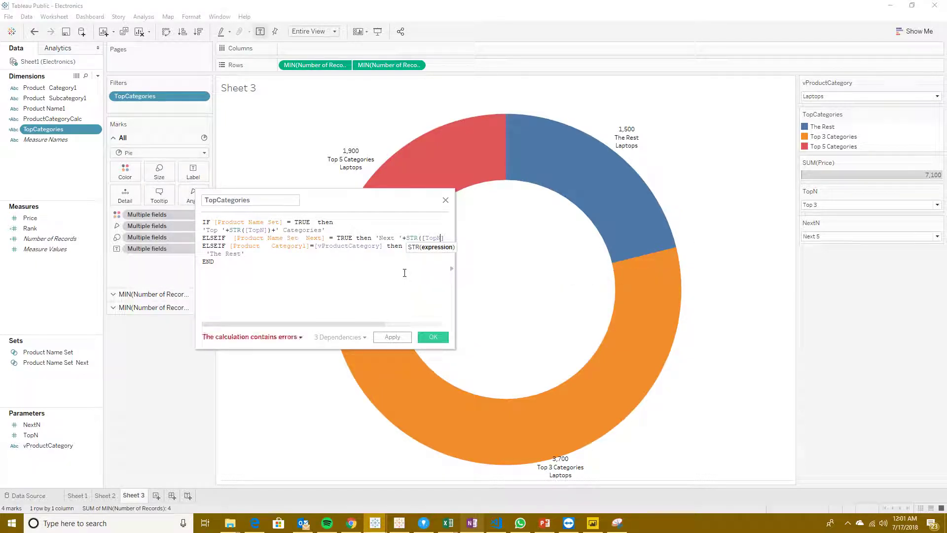
text()  'Cat)
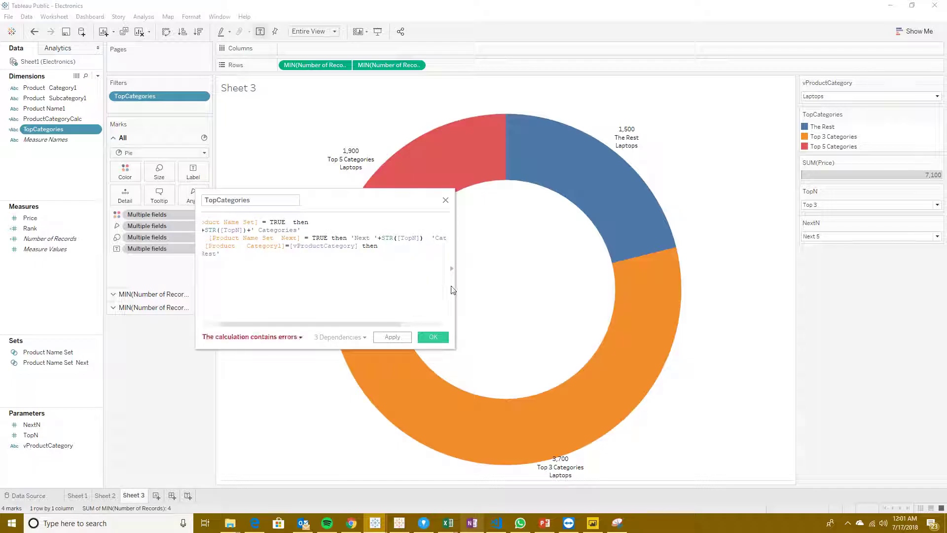
Step: Widen the calculation editor and append +' & ' after STR([TopN]) in the 'Next ' label
drag(457, 289, 703, 290)
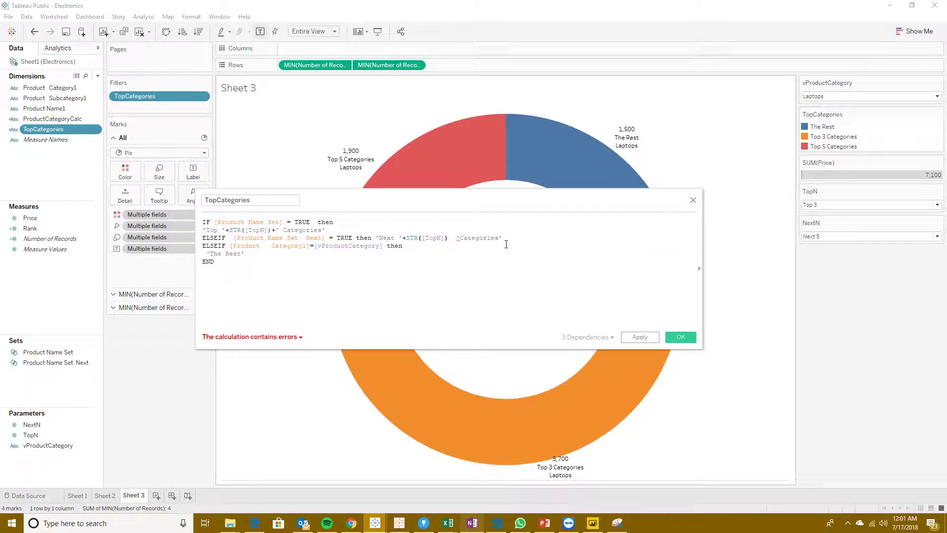
text(+)
key(BackSpace)
text(+' &)
key(Left)
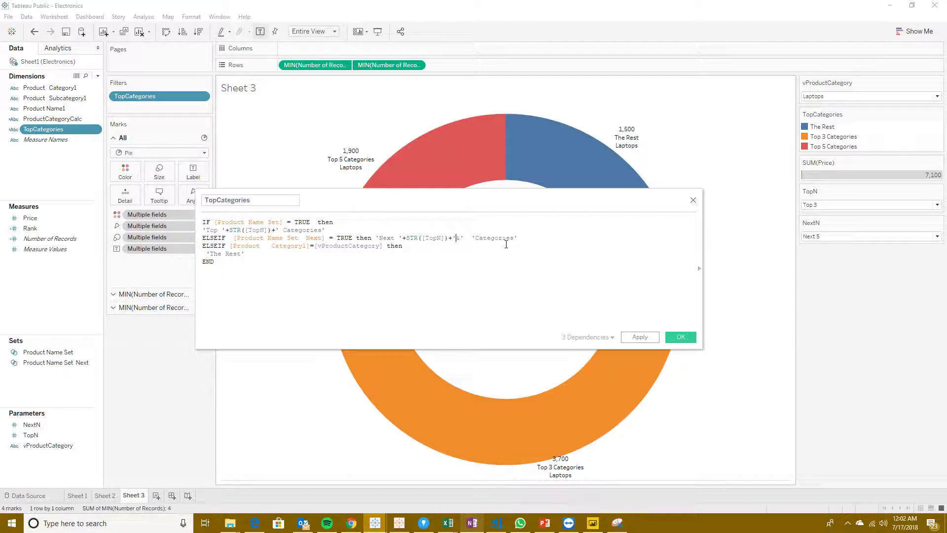
key(Right)
text(')
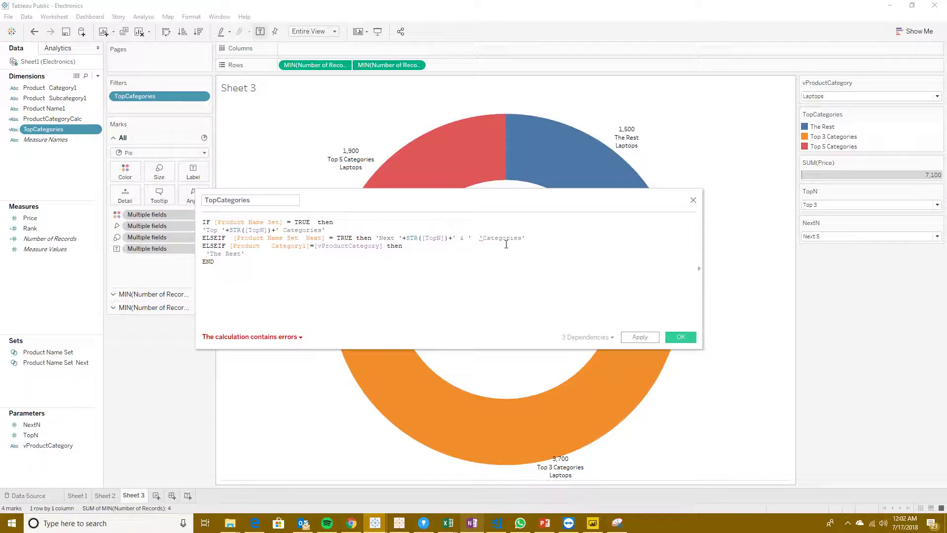
text(++)
Step: Join STR([NextN]) with plus signs between ' & ' and ' Categories' in the second label
key(Right)
key(Right)
key(Right)
key(Left)
key(Left)
key(Left)
key(Left)
key(Left)
key(BackSpace)
key(BackSpace)
text(st)
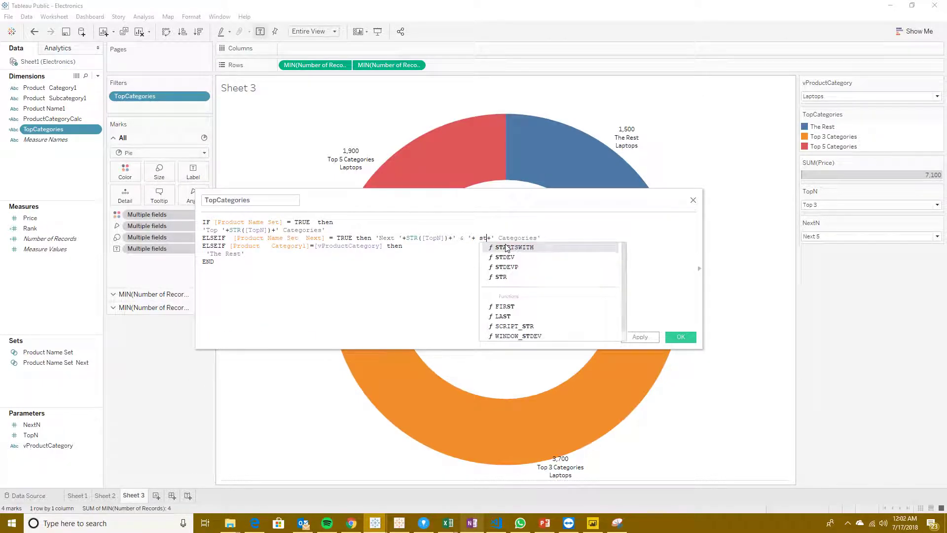
key(Down)
key(Down)
key(Down)
key(Down)
key(Return)
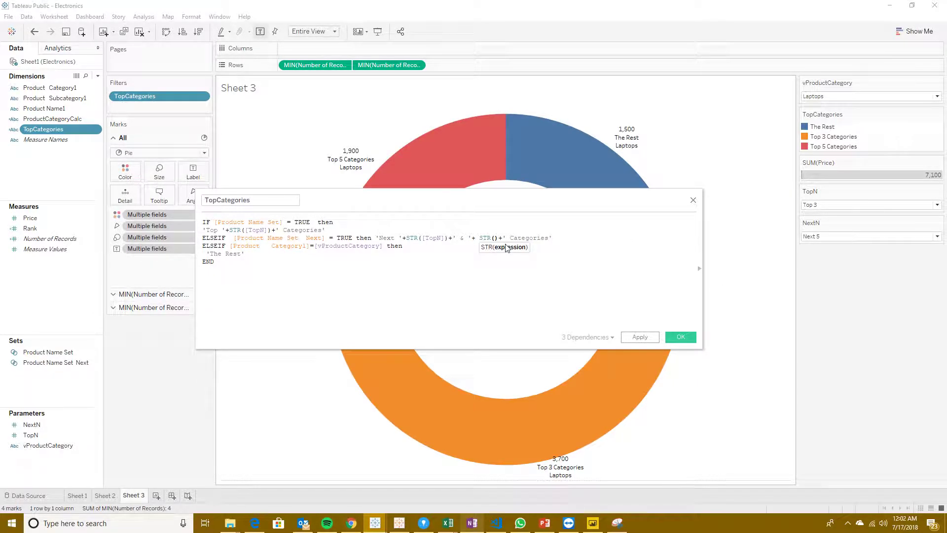
text([NextN])
key(Return)
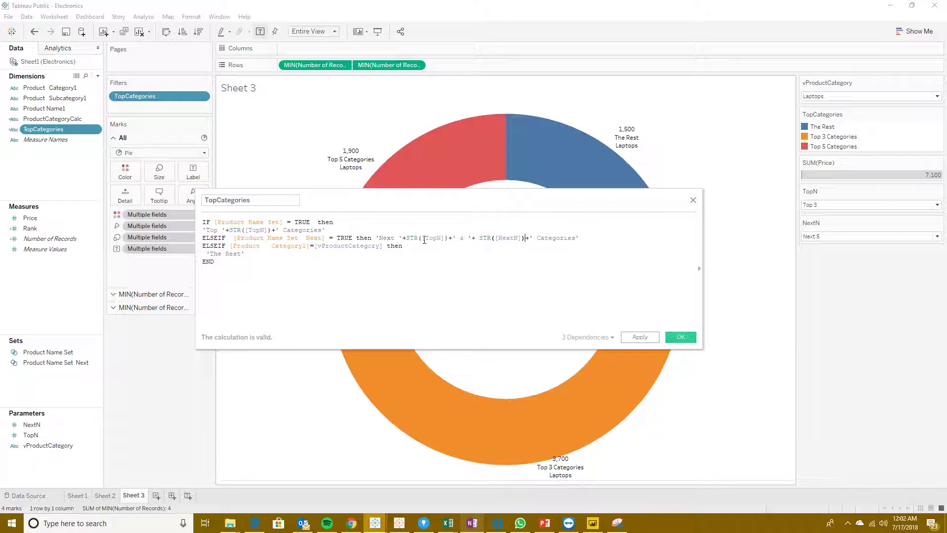
Step: Replace the ' & ' separator in the second label with 'to', then apply and save the TopCategories calculation
click(465, 238)
key(BackSpace)
key(BackSpace)
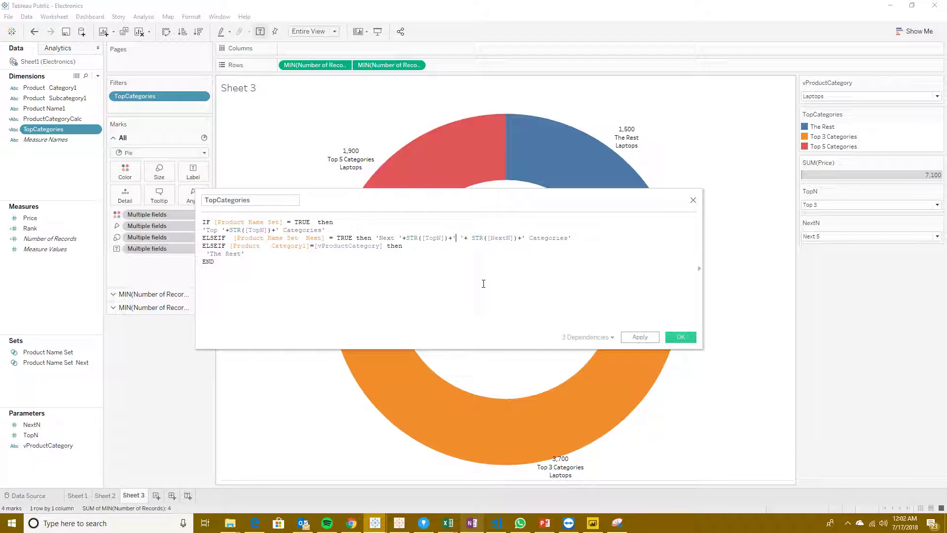
key(Delete)
text(to)
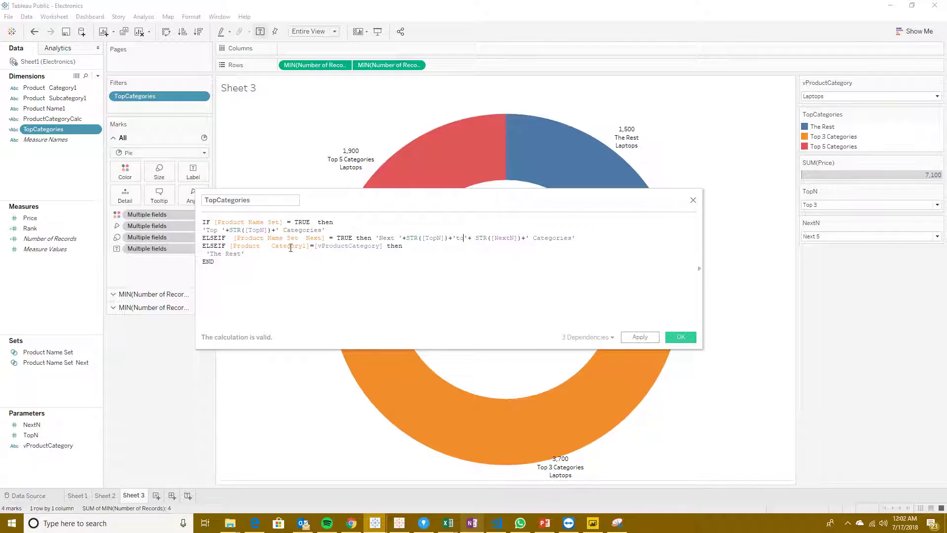
click(634, 342)
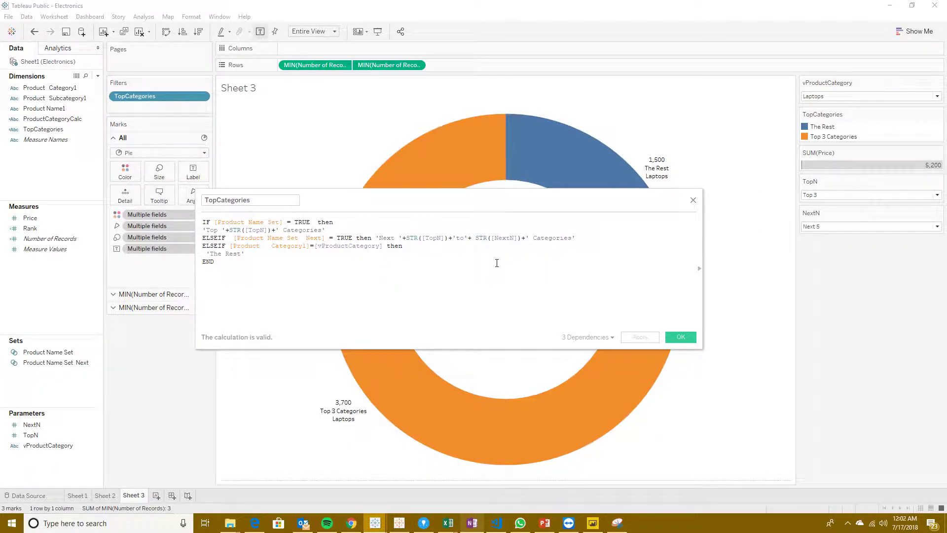
drag(449, 207, 493, 178)
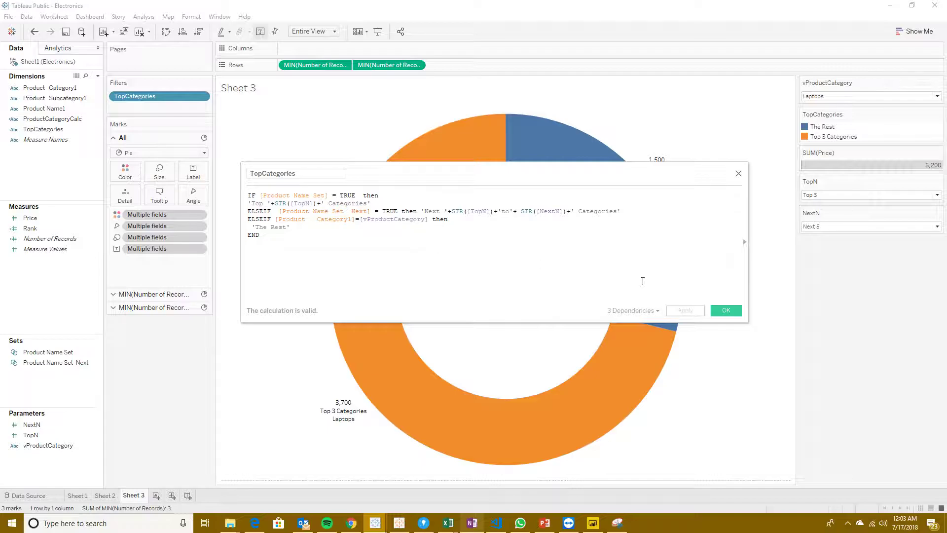
click(725, 310)
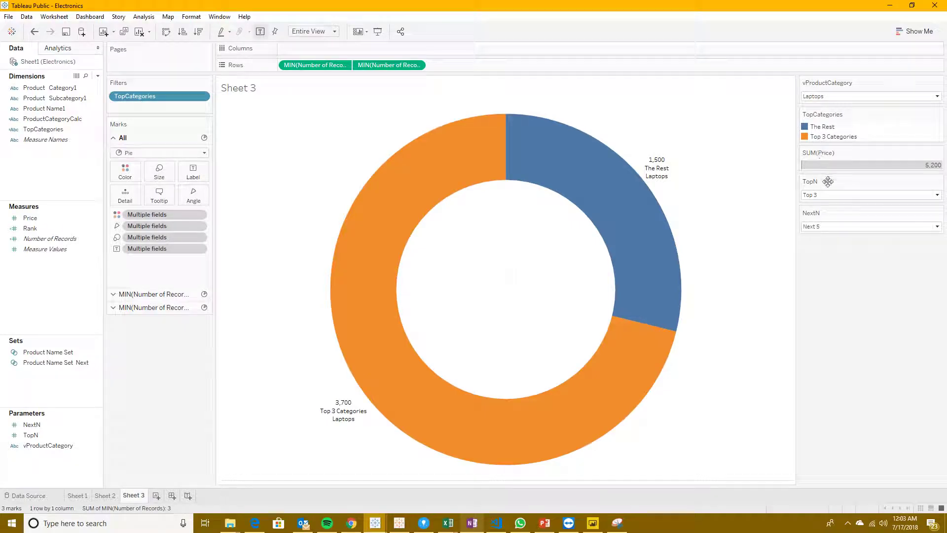
Step: Try the NextN parameter at Next 3 and Next 4 on the donut chart
click(834, 226)
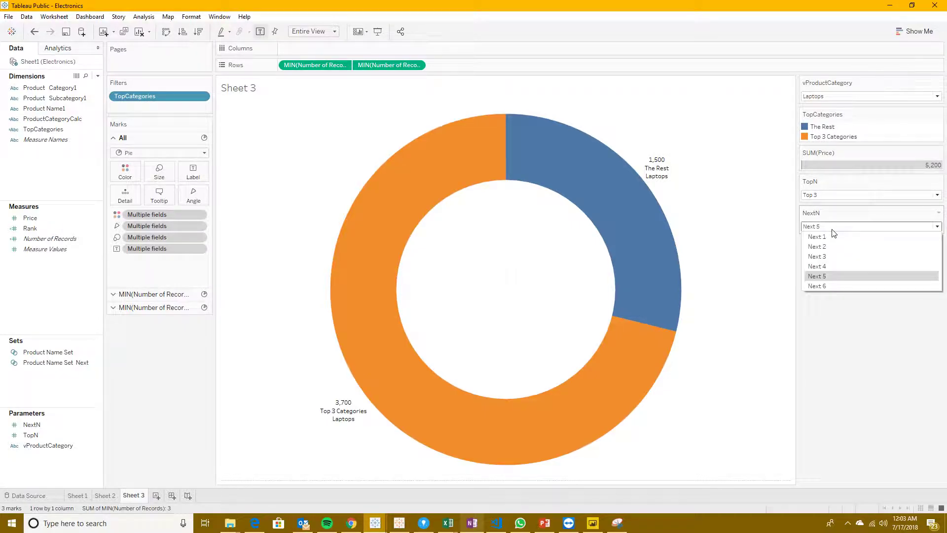
click(826, 257)
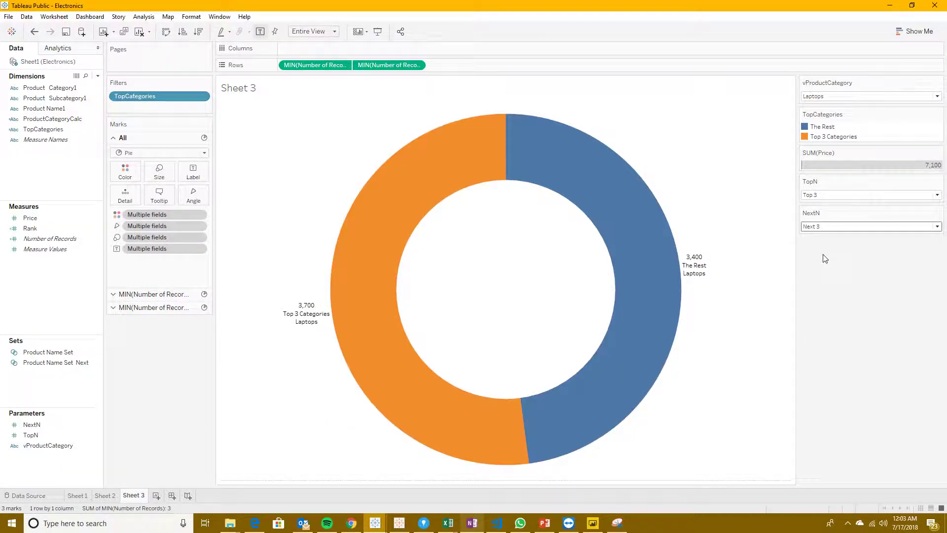
click(818, 226)
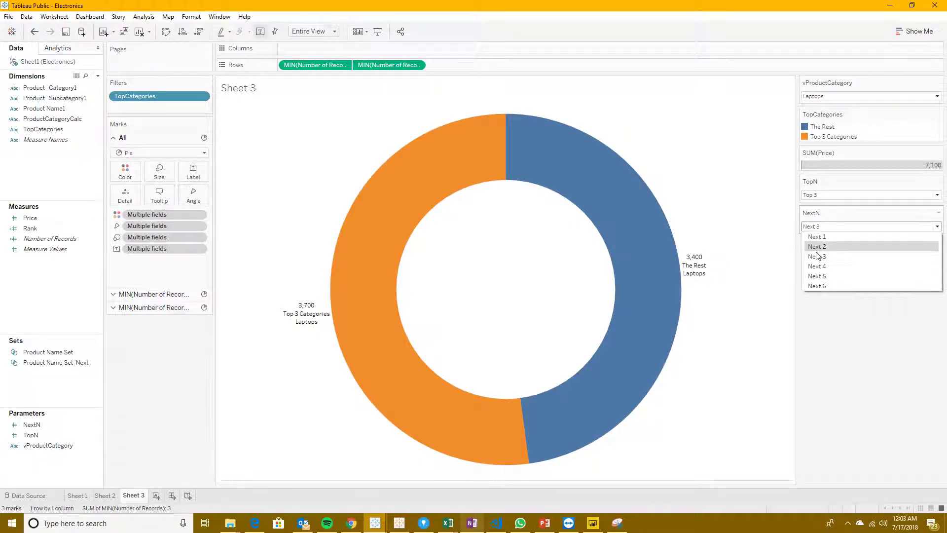
click(818, 266)
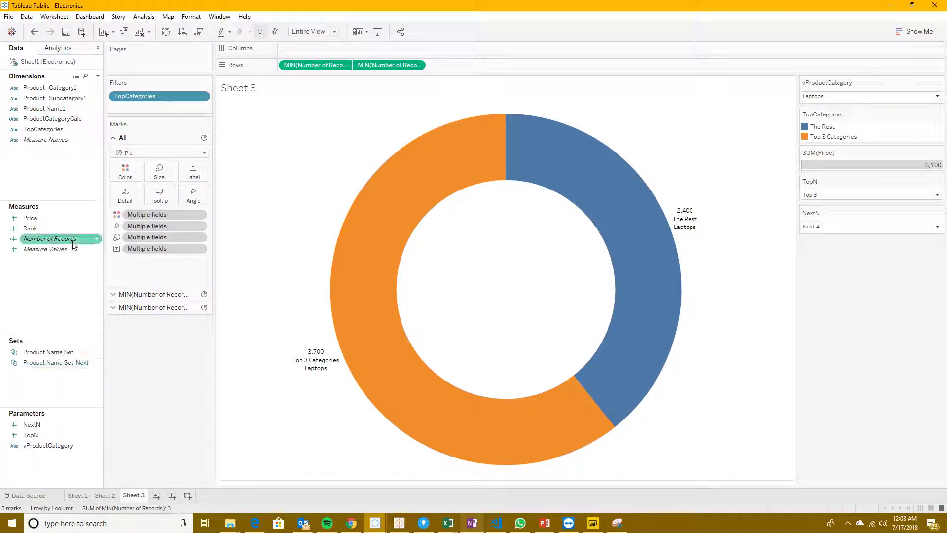
Step: Review the condition and top formula of the Product Name Set Next set, then close its definition unchanged
right_click(71, 365)
click(97, 231)
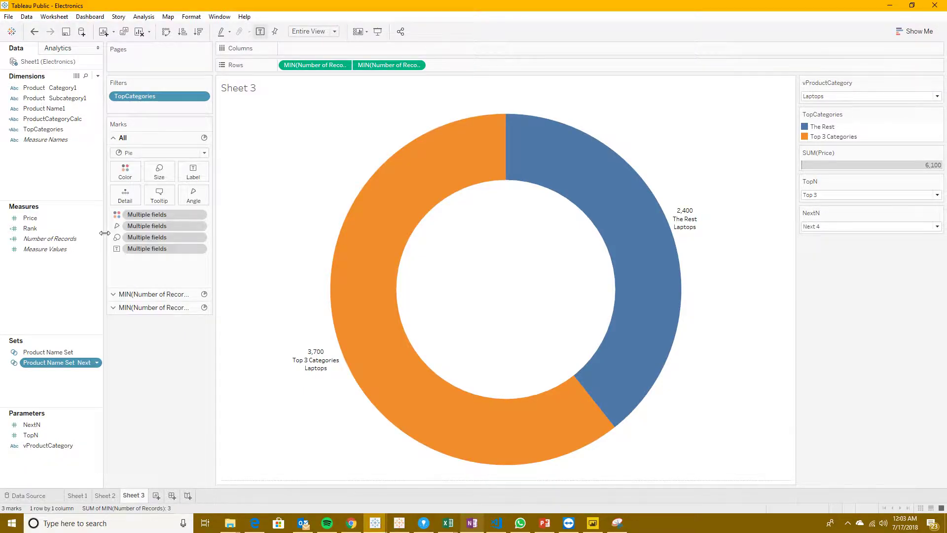
click(418, 150)
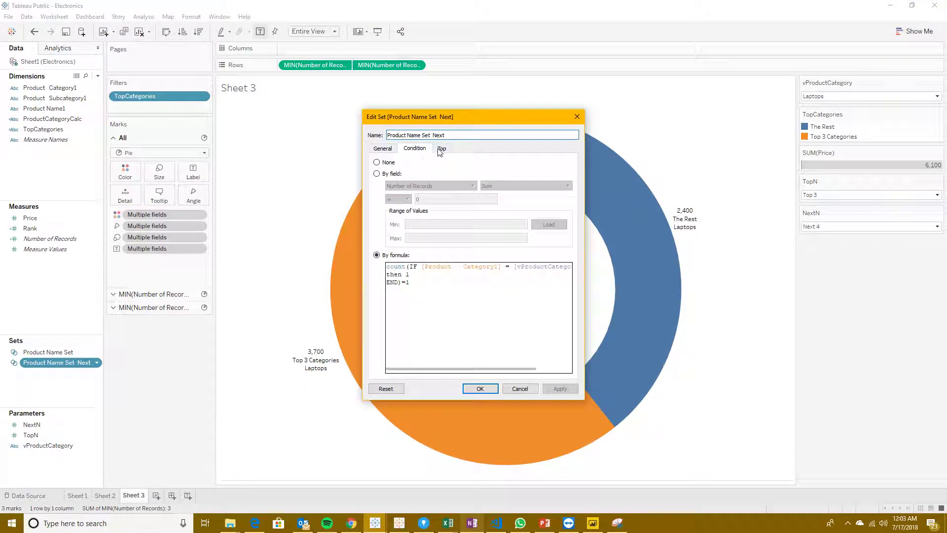
click(443, 149)
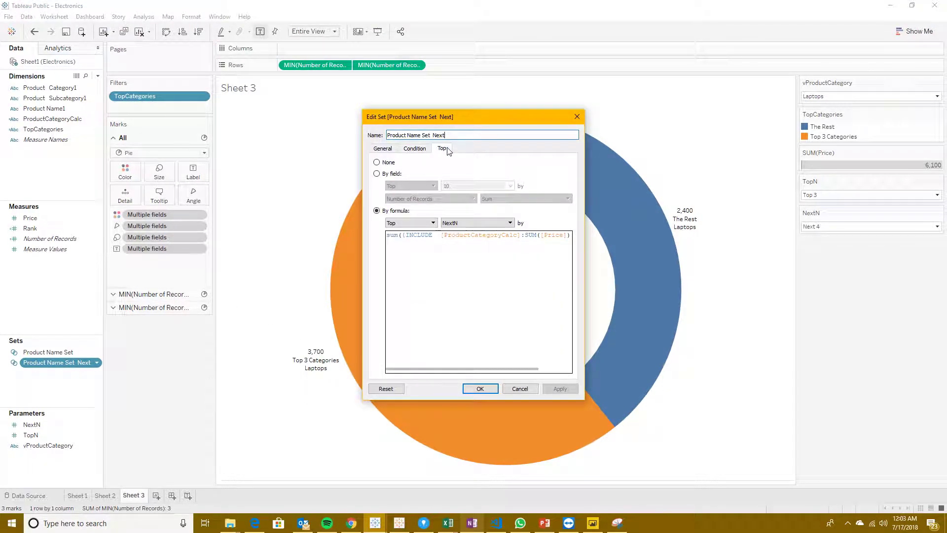
click(383, 148)
click(577, 116)
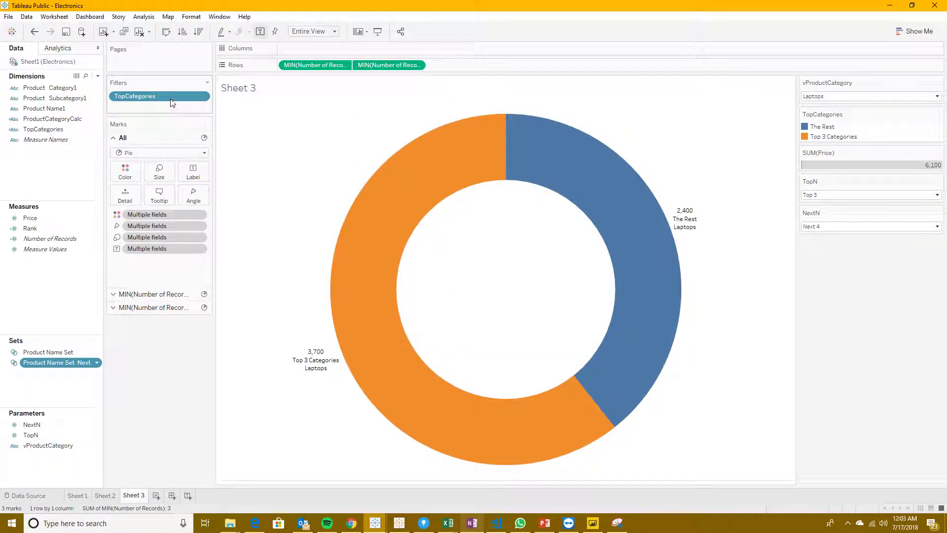
Step: Change the TopCategories filter to exclude only Null so every category label is kept
right_click(172, 101)
click(194, 104)
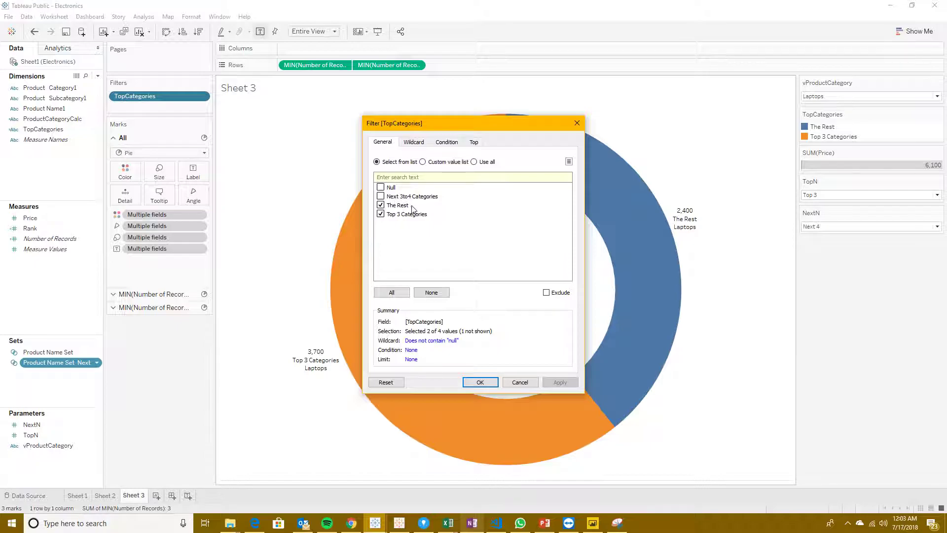
click(381, 187)
click(381, 205)
click(380, 213)
click(546, 292)
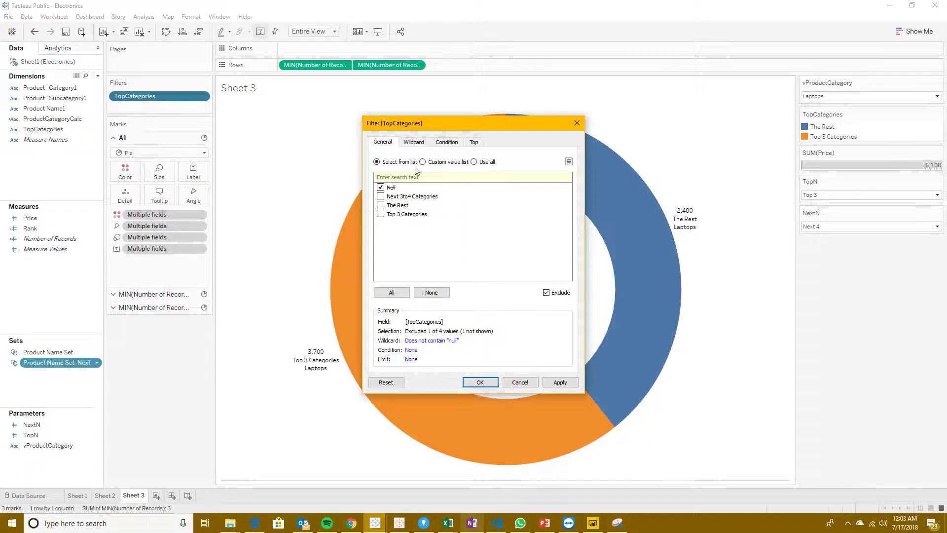
click(413, 142)
click(447, 142)
click(383, 142)
click(470, 382)
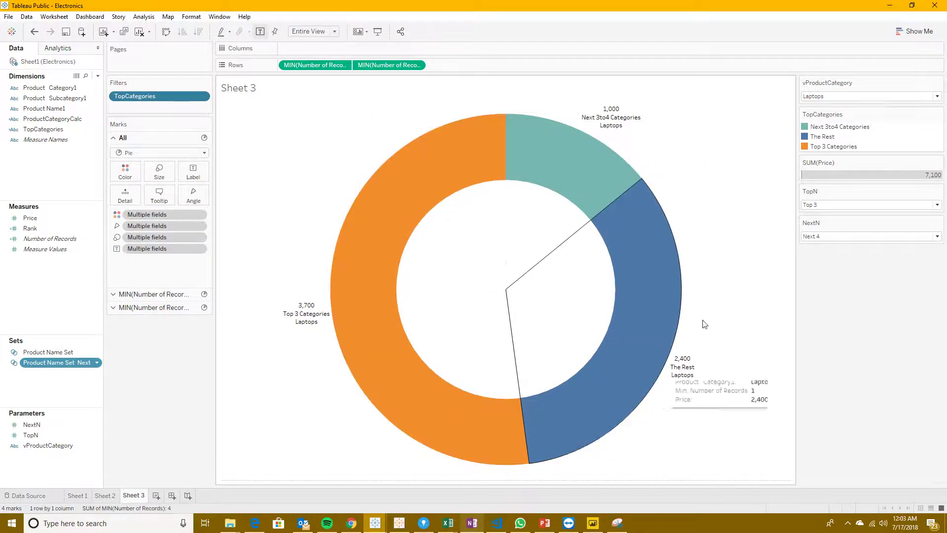
Step: Set the TopN parameter to Top 2 and the NextN parameter to Next 5
click(822, 204)
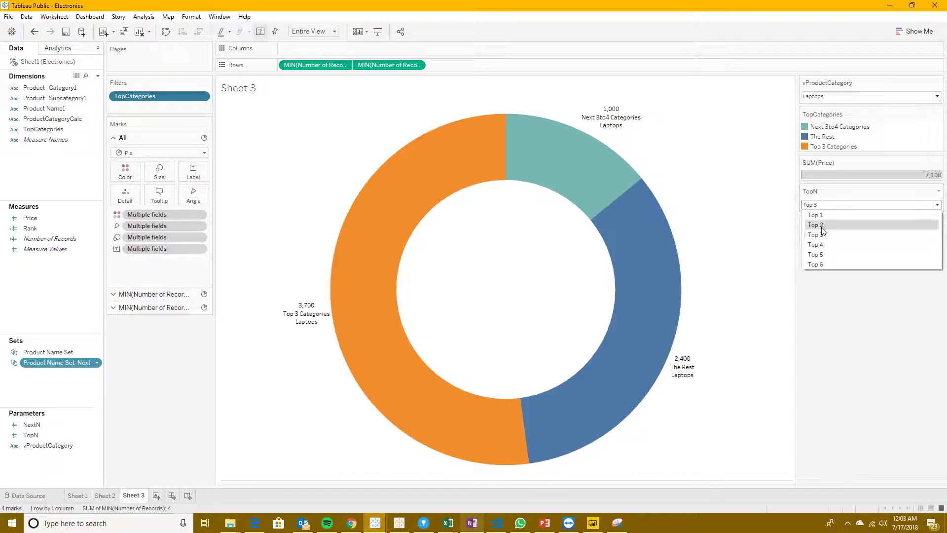
click(818, 224)
click(825, 236)
click(833, 293)
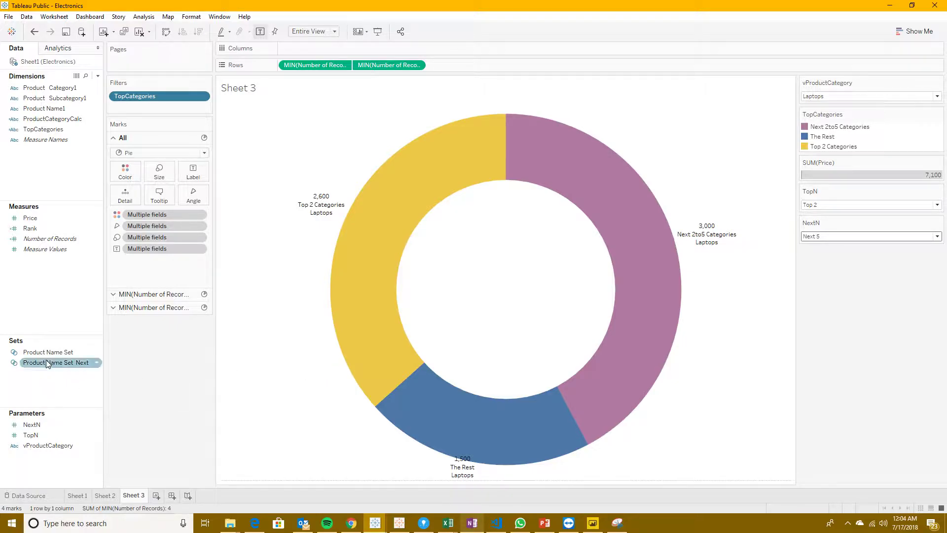
click(73, 352)
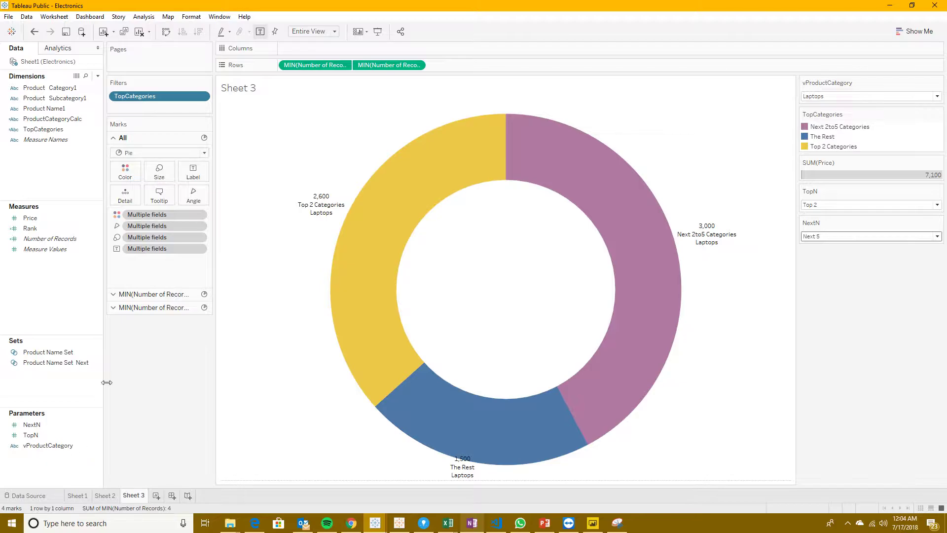
mouse_move(555, 351)
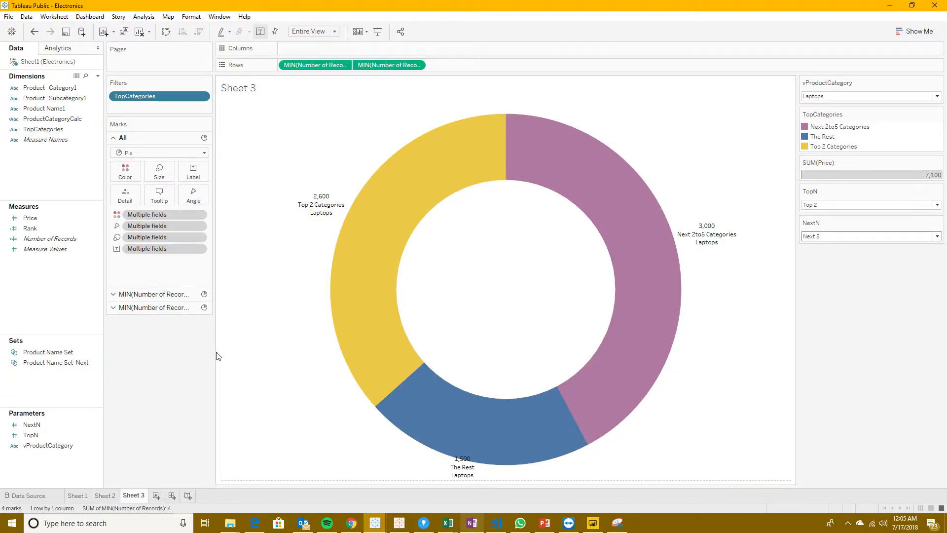
drag(215, 352, 212, 352)
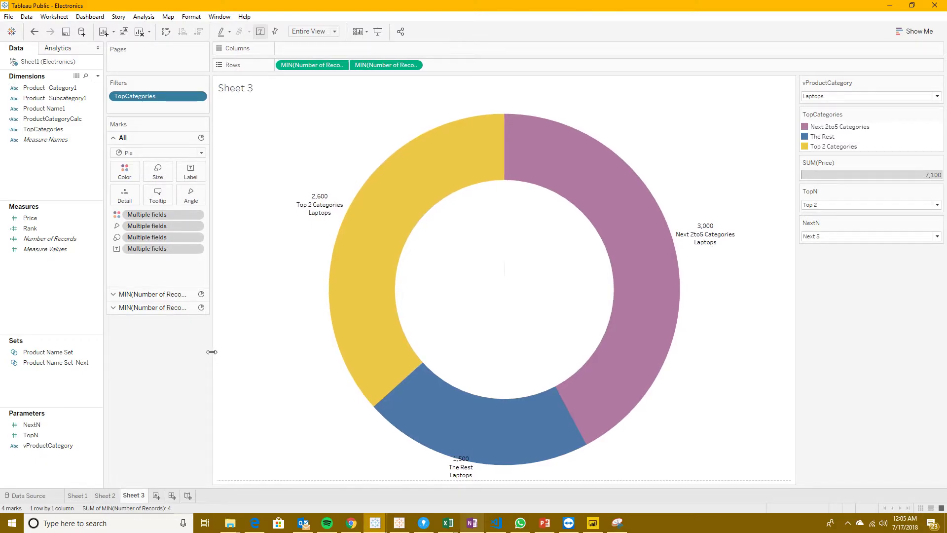
mouse_move(372, 229)
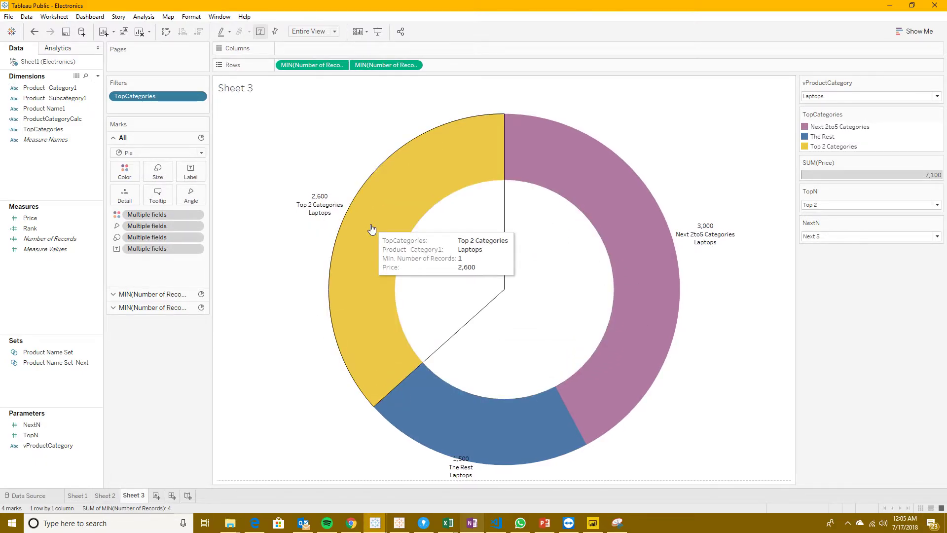